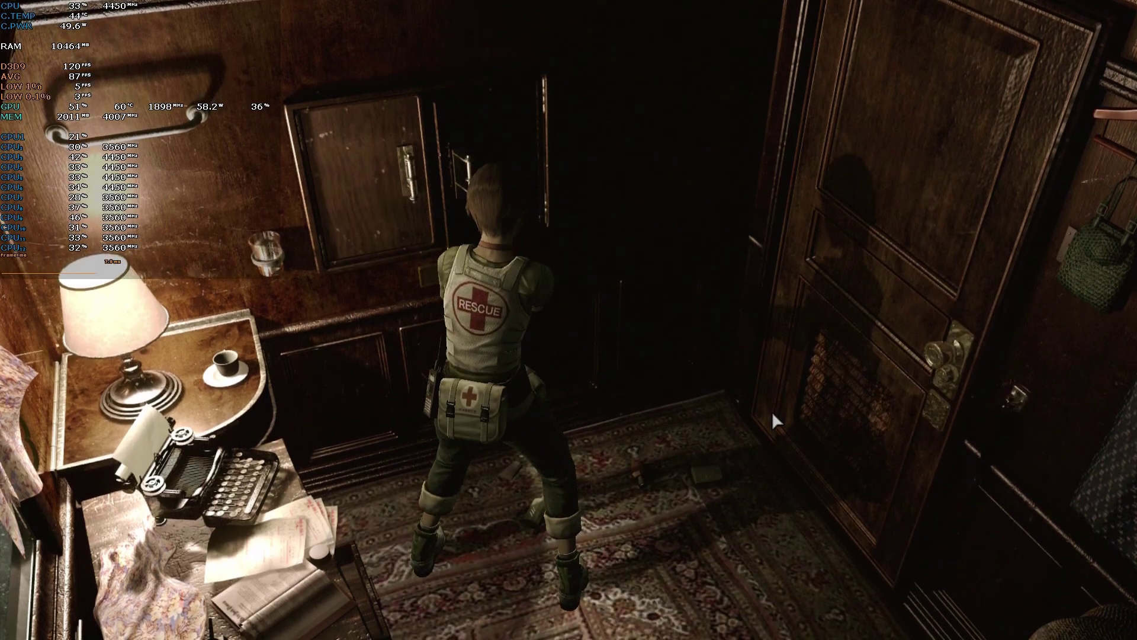
Step: Walk the character from the cabinet, aim the pistol, and head to the door
key(d)
right_click(772, 411)
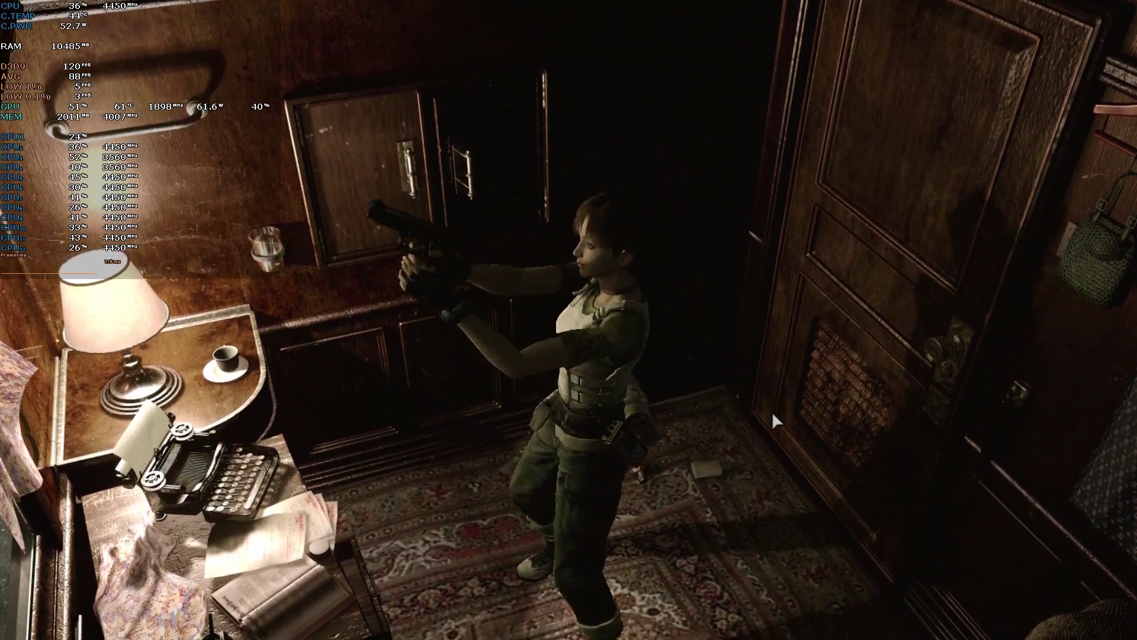
key(d)
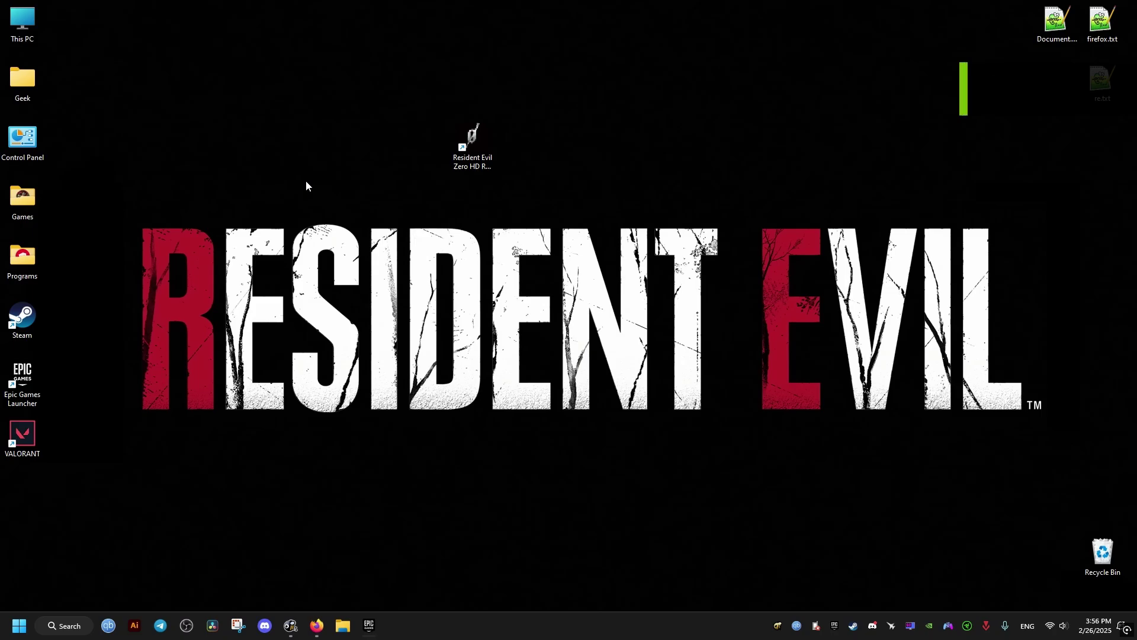
mouse_move(470, 143)
mouse_down()
mouse_move(335, 151)
mouse_move(468, 149)
mouse_up()
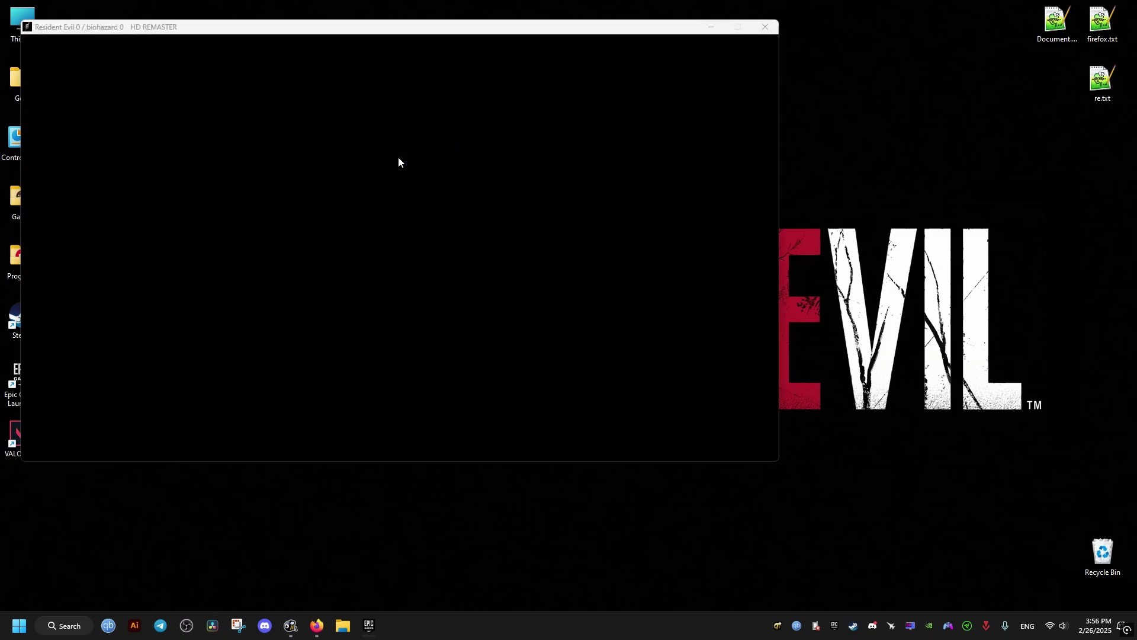
drag(348, 30, 536, 79)
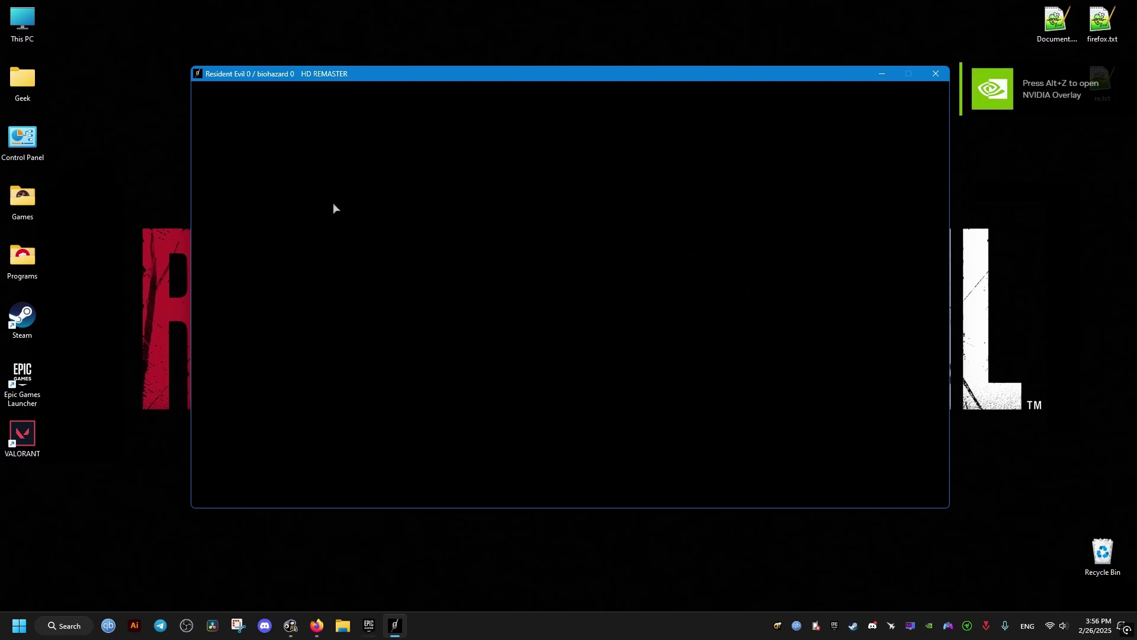
click(935, 75)
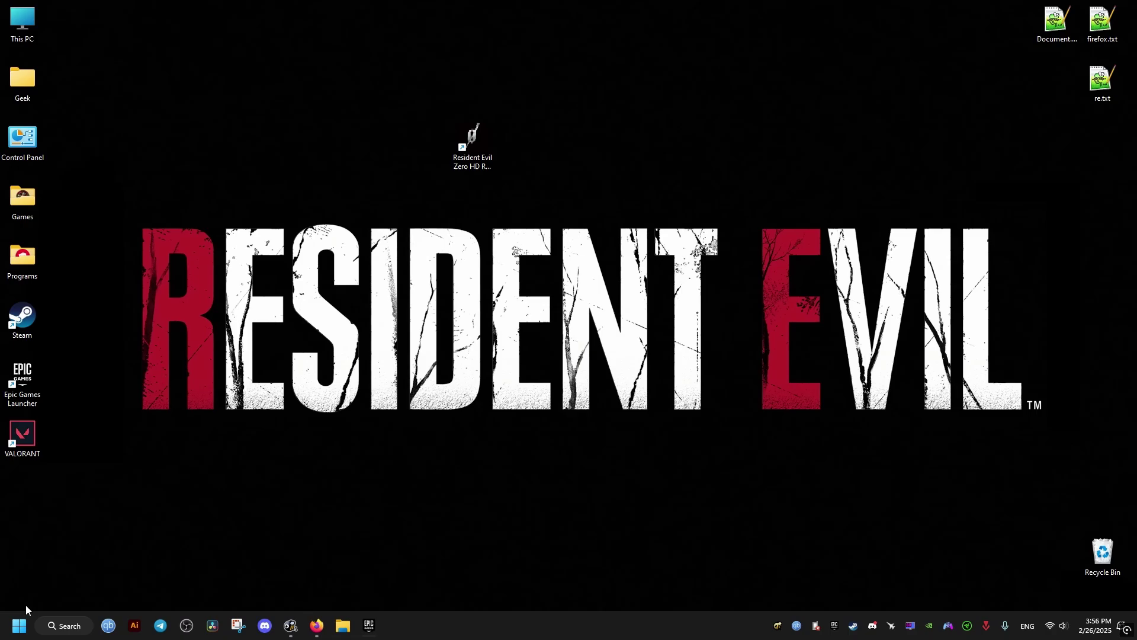
Step: Open Control Panel from the Start search for 'contr'
click(18, 626)
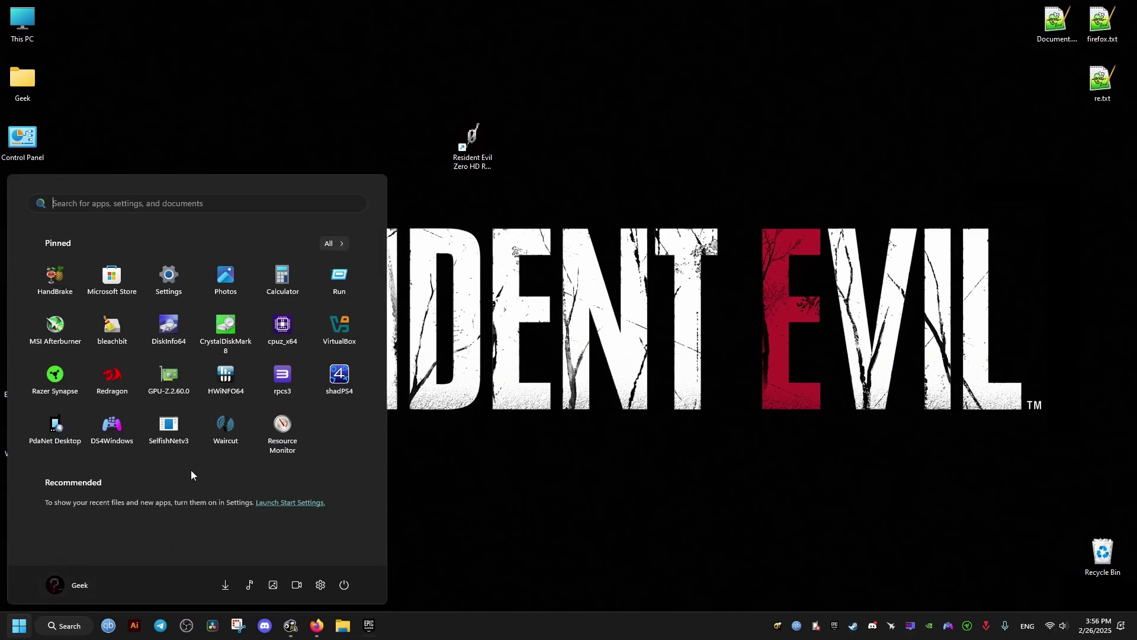
text(contr)
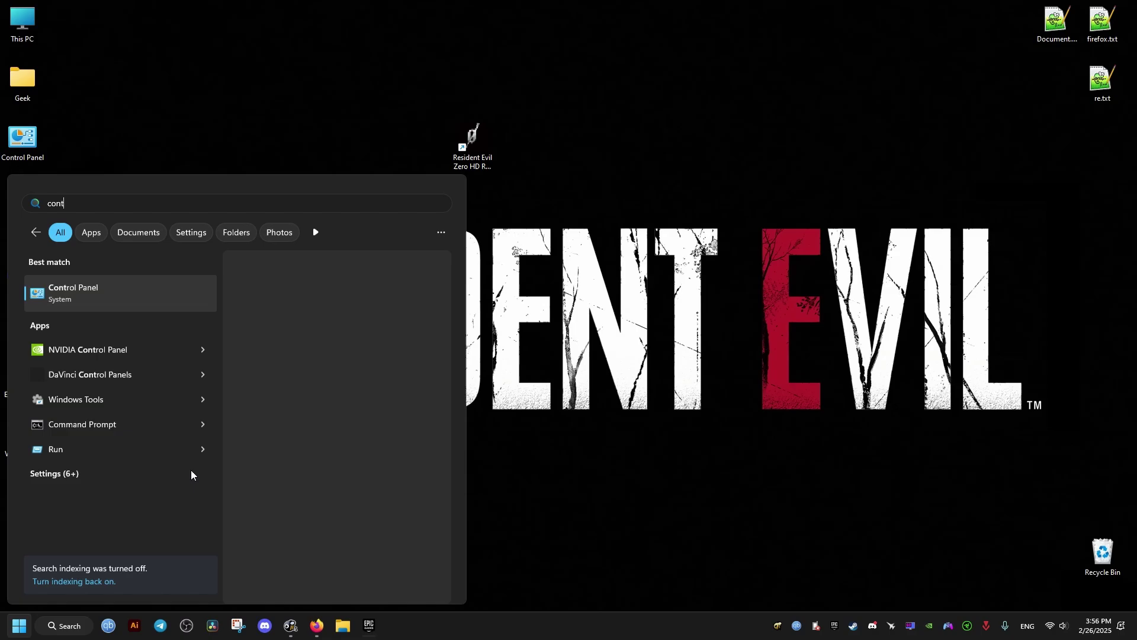
click(83, 290)
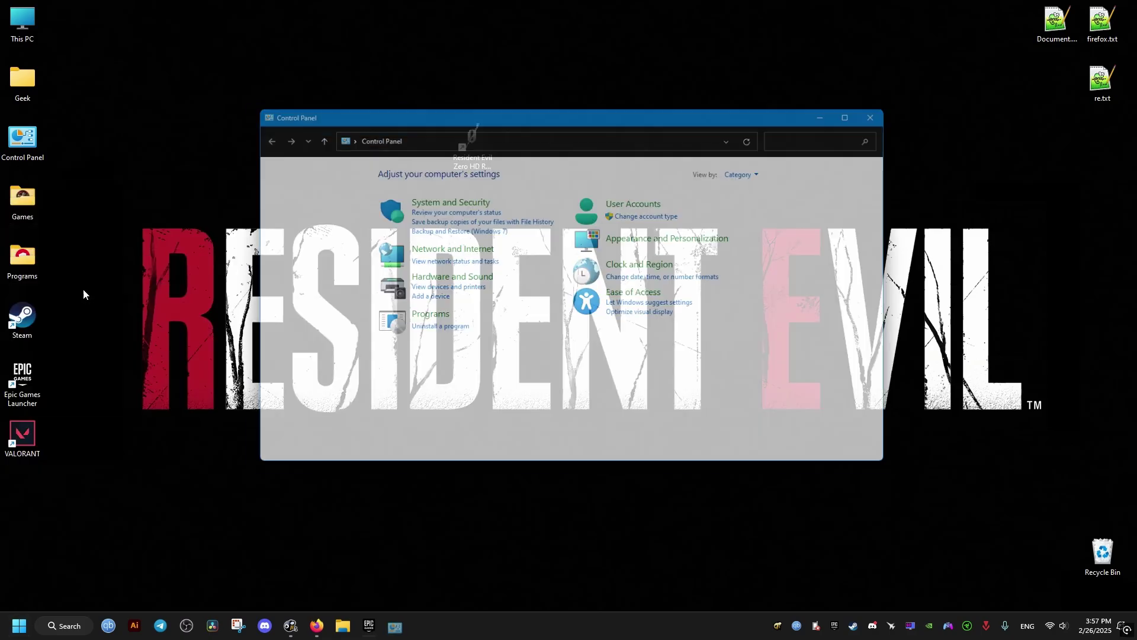
Step: Enable Windows Media Player Legacy (App) under Media Features, apply it, and close Control Panel
click(423, 317)
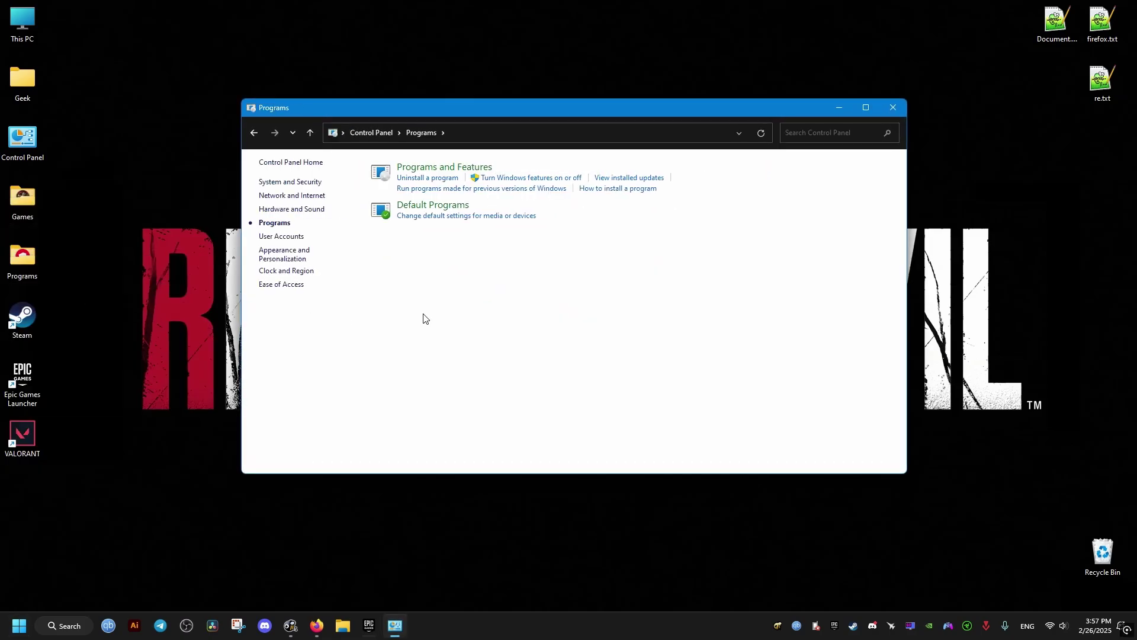
click(534, 179)
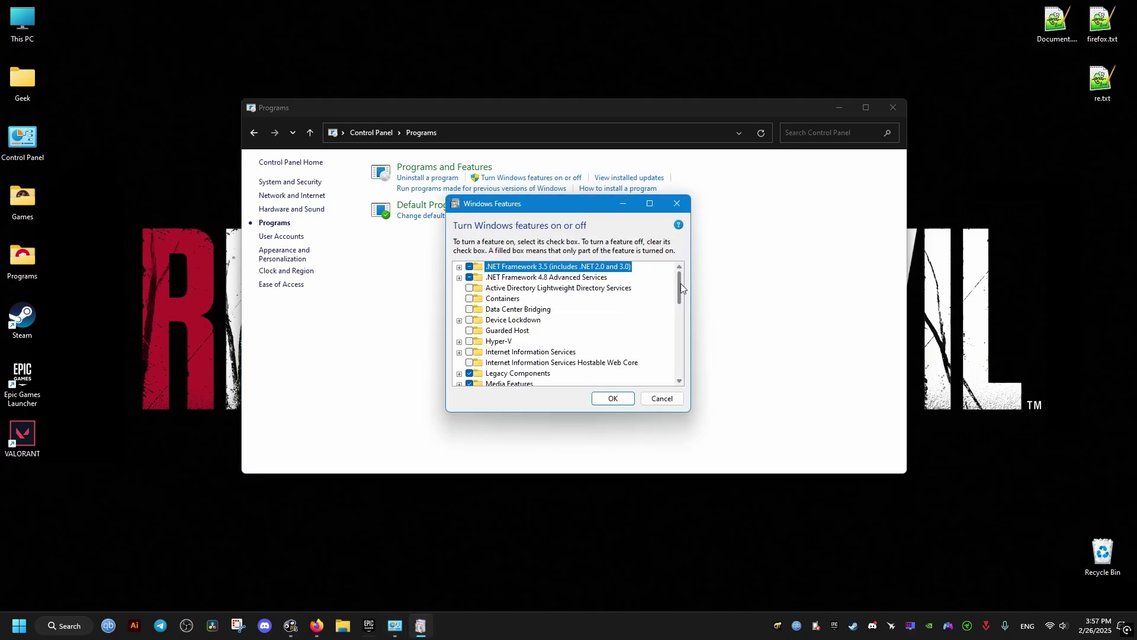
drag(680, 283, 674, 315)
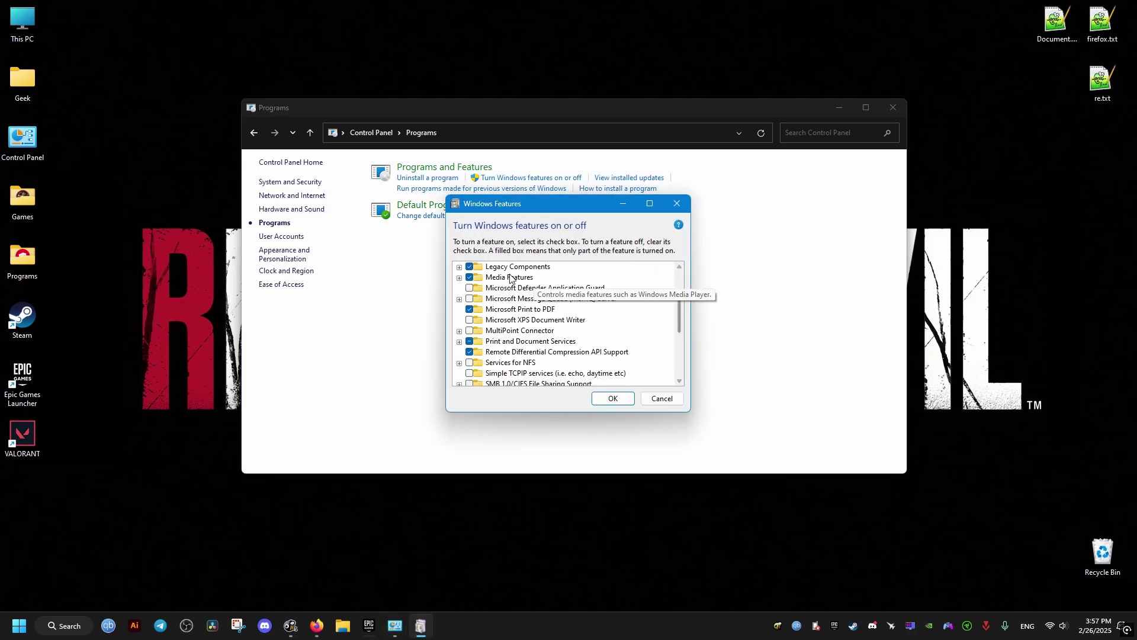
click(460, 278)
click(555, 290)
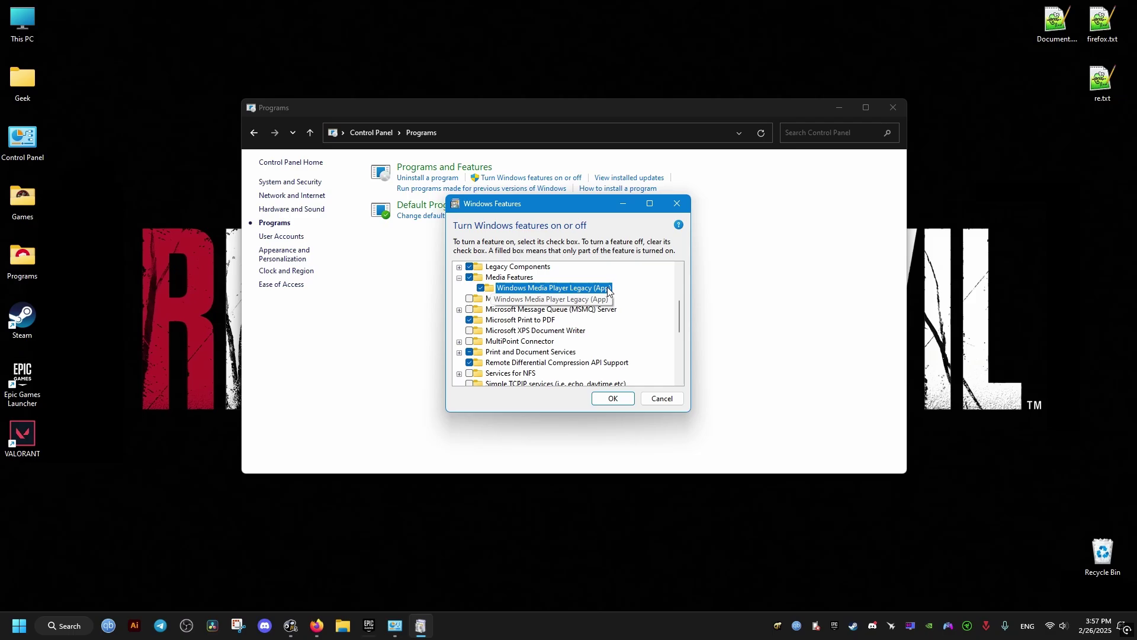
click(481, 288)
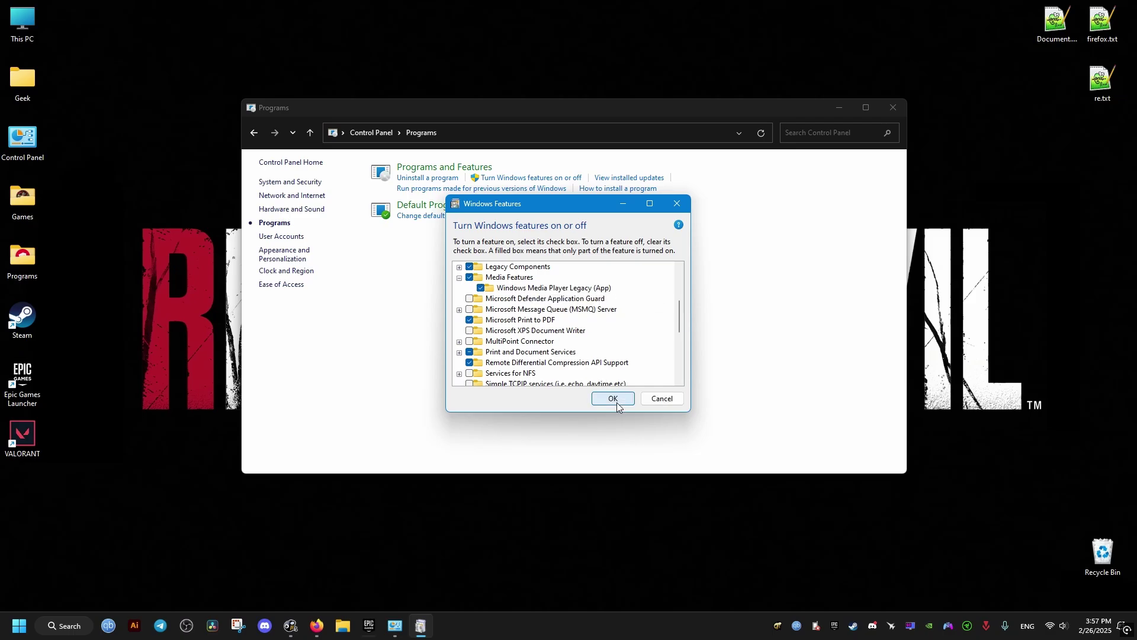
click(617, 403)
click(893, 108)
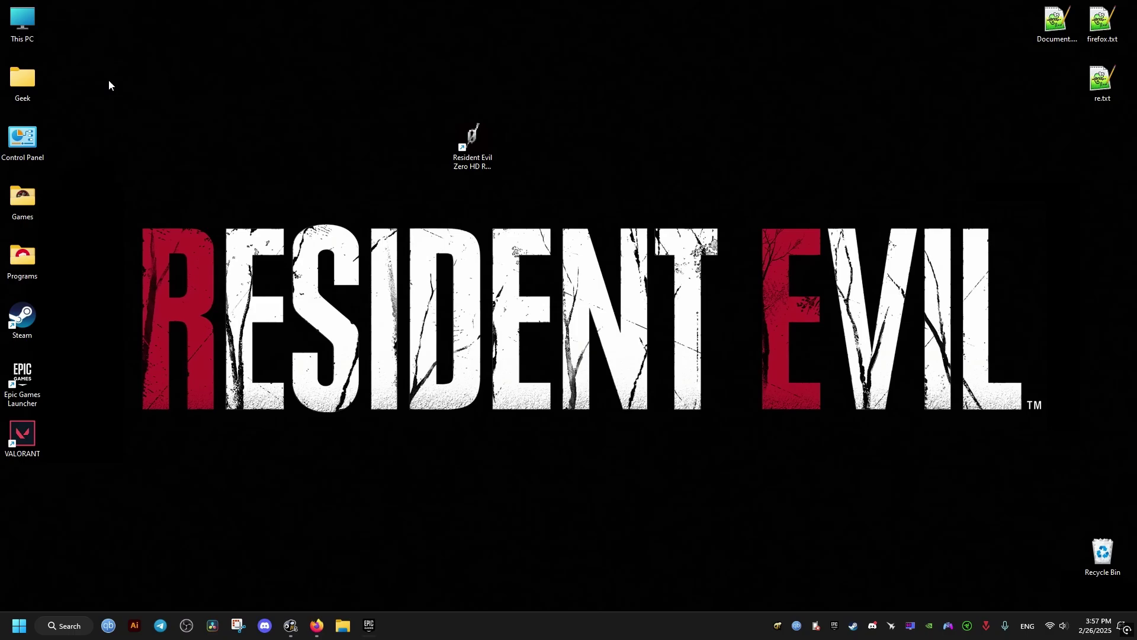
Step: Browse C:\Program Files (x86)\Steam\steamapps\common, then close that Explorer window
double_click(23, 21)
click(348, 288)
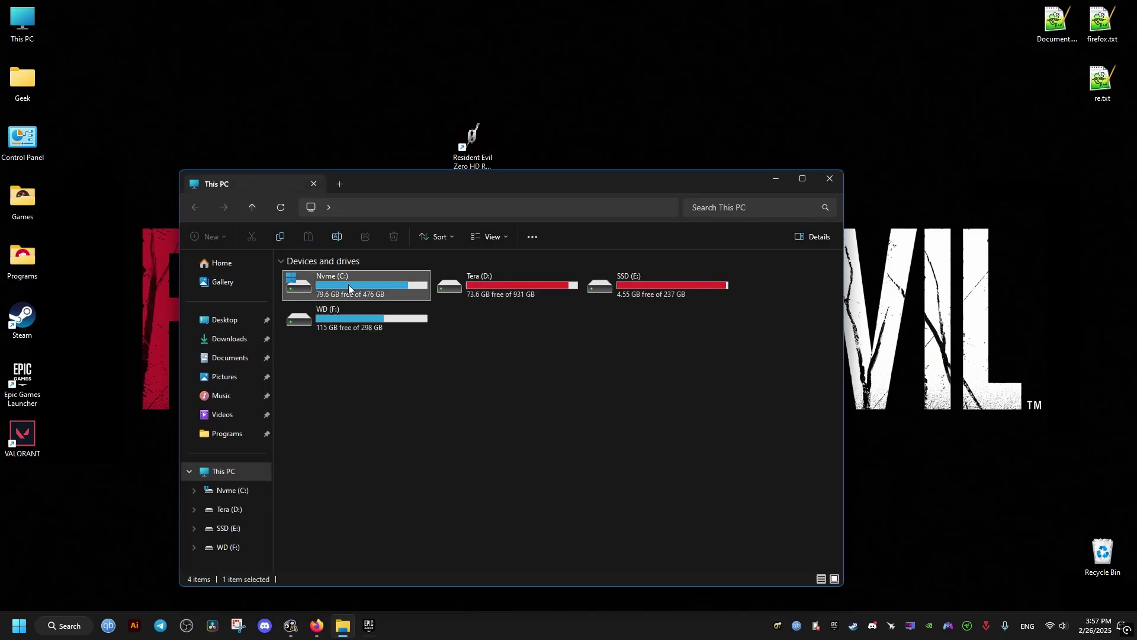
double_click(348, 288)
click(336, 342)
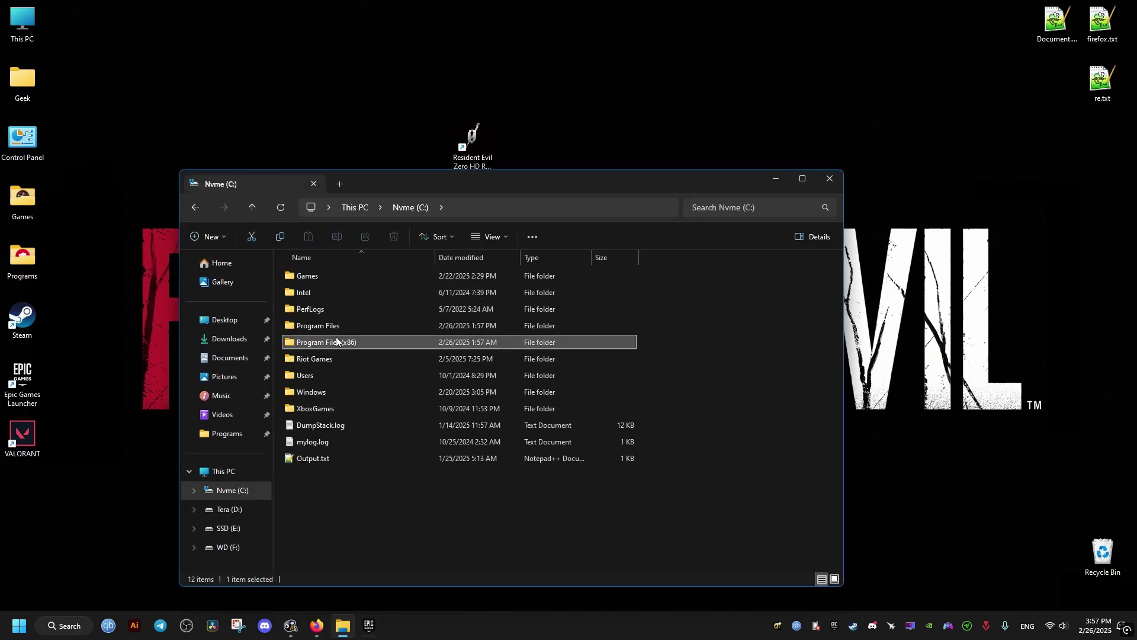
double_click(337, 342)
scroll(835, 310, down, 4)
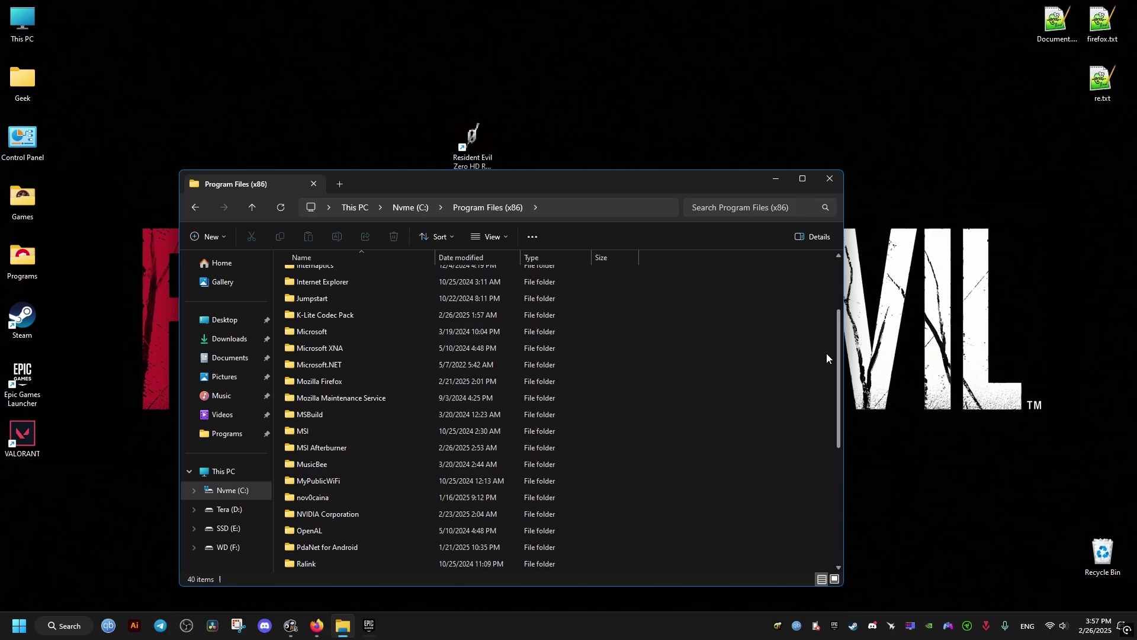
scroll(826, 358, down, 5)
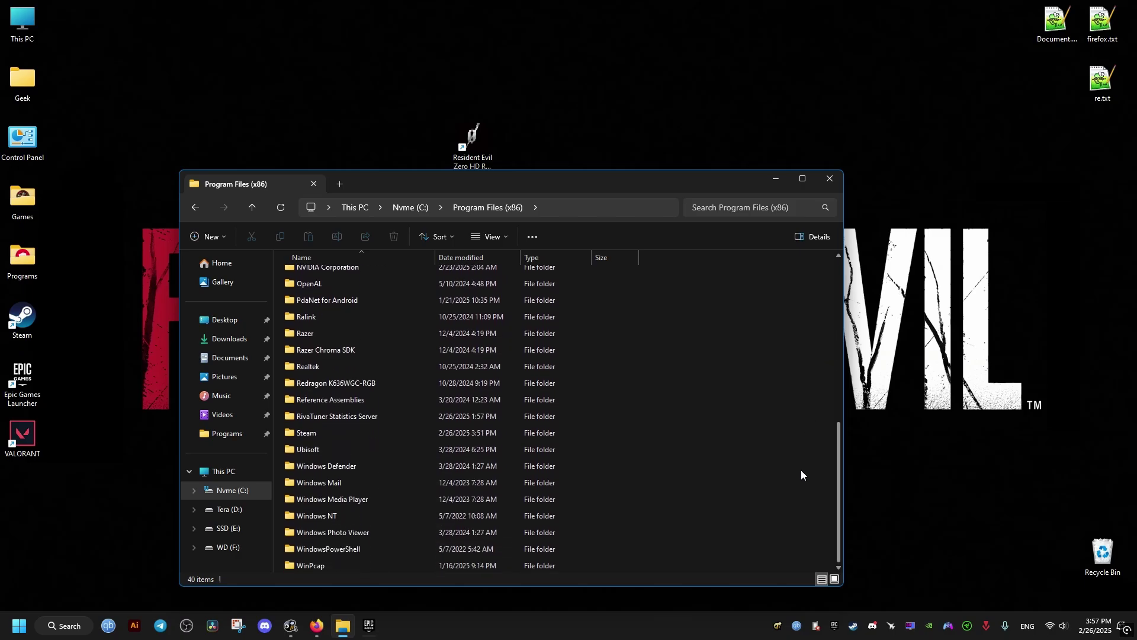
double_click(391, 433)
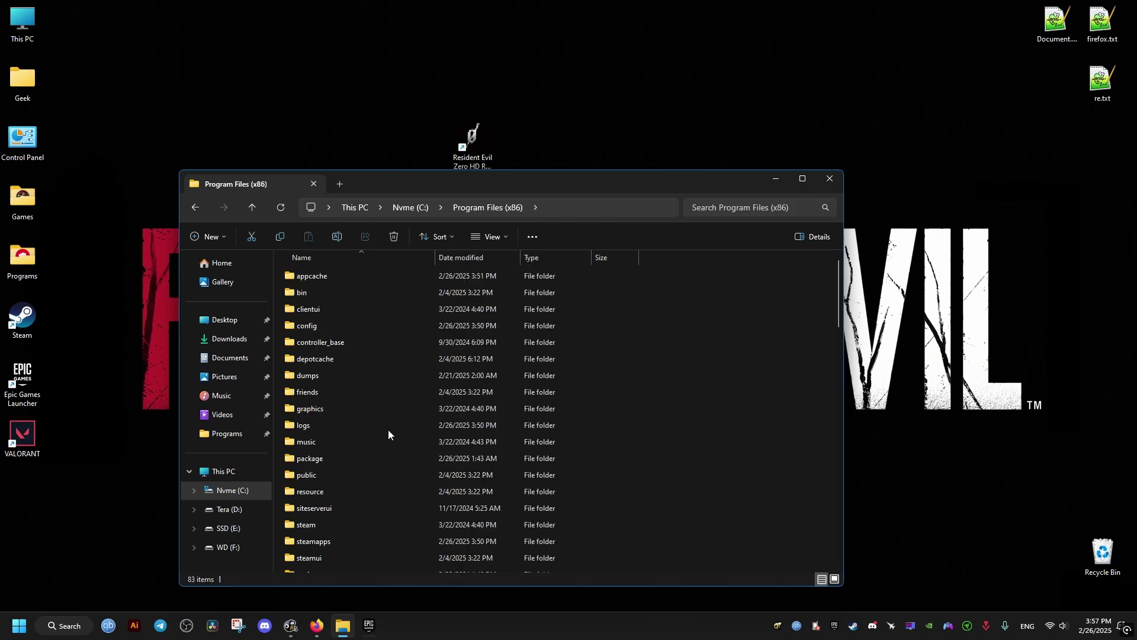
scroll(833, 311, down, 5)
scroll(824, 363, up, 3)
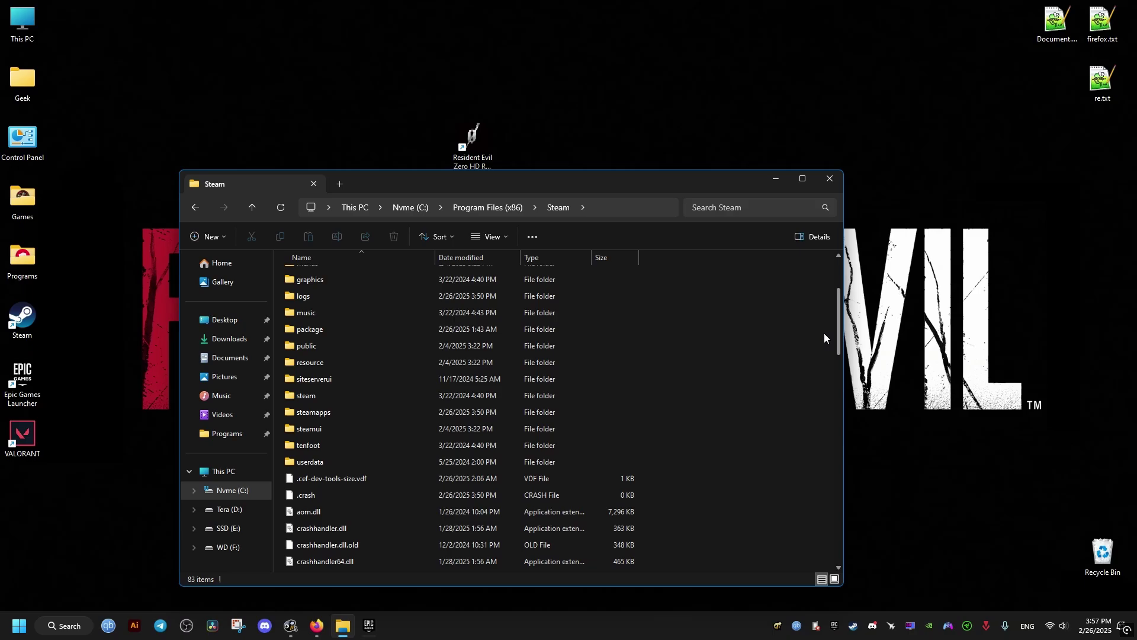
double_click(353, 409)
double_click(326, 307)
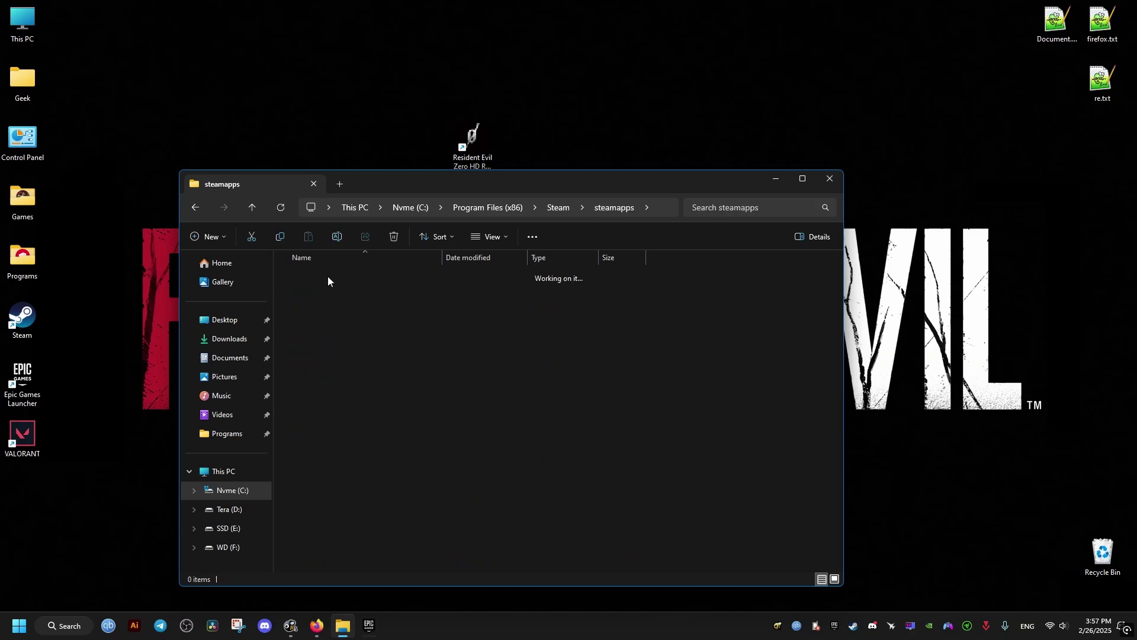
click(830, 178)
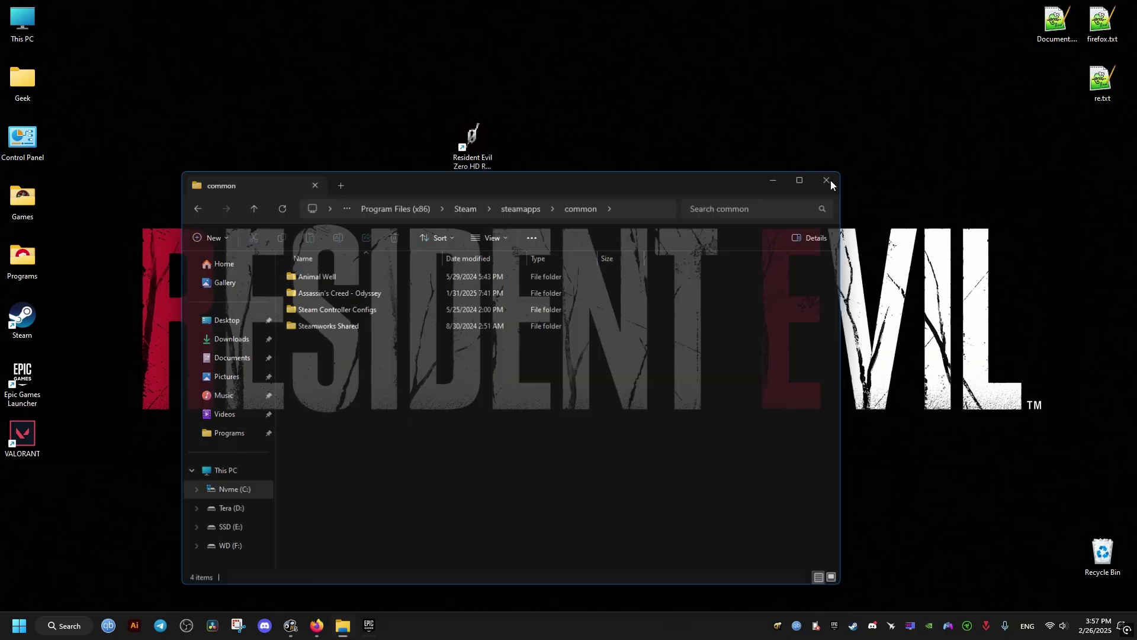
Step: Open the Resident Evil Zero HD Remaster folder under Games on Tera (D:)
double_click(27, 28)
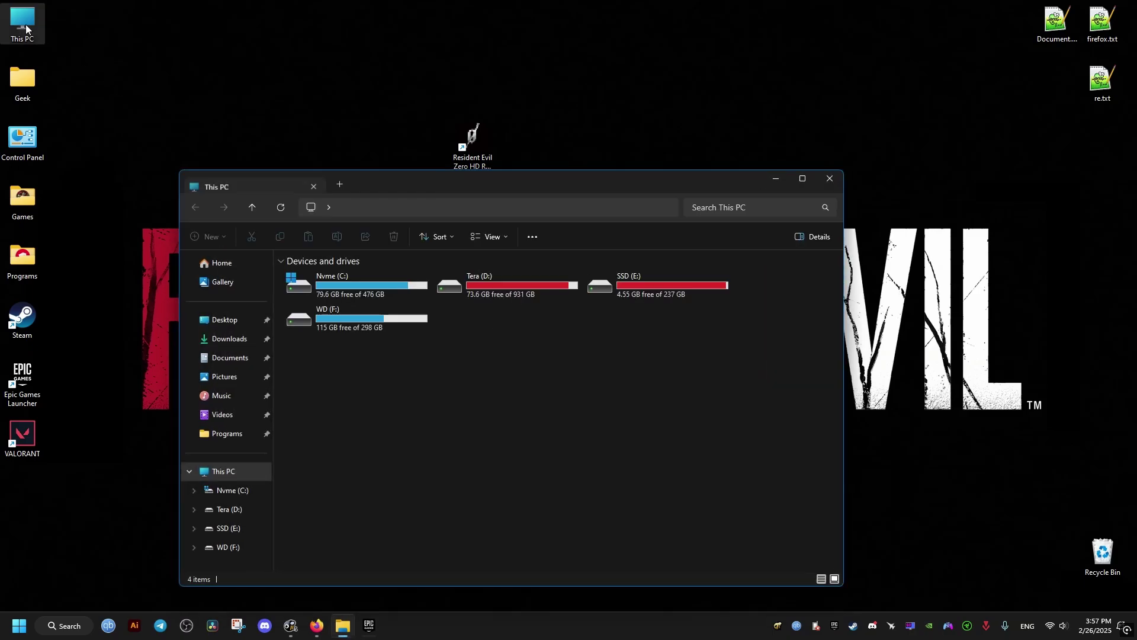
double_click(494, 289)
double_click(332, 326)
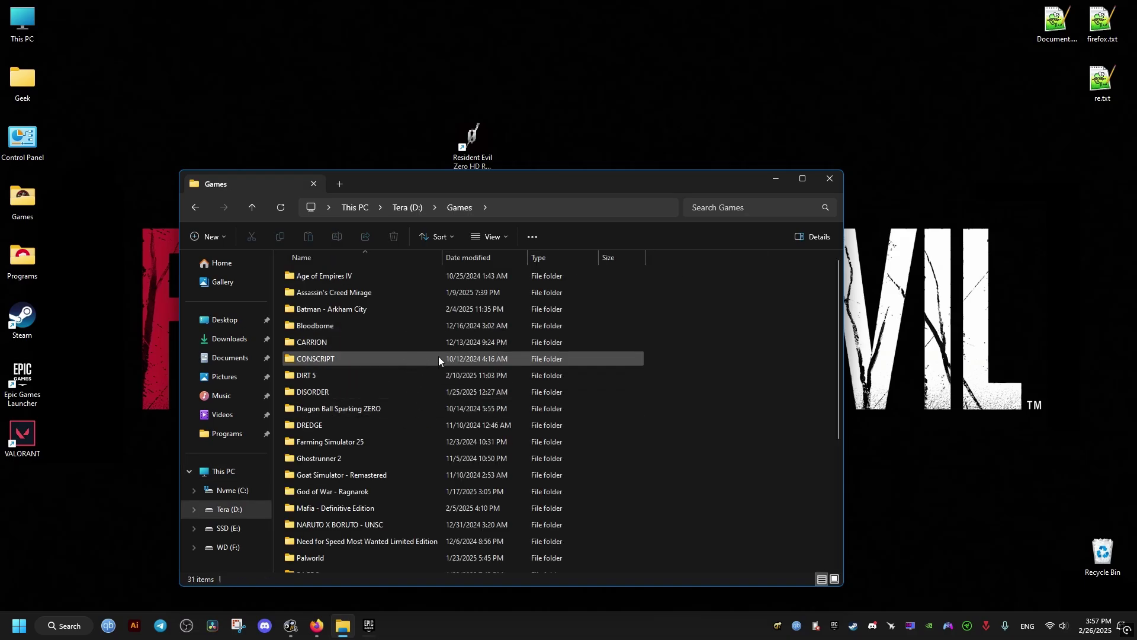
drag(837, 322, 826, 417)
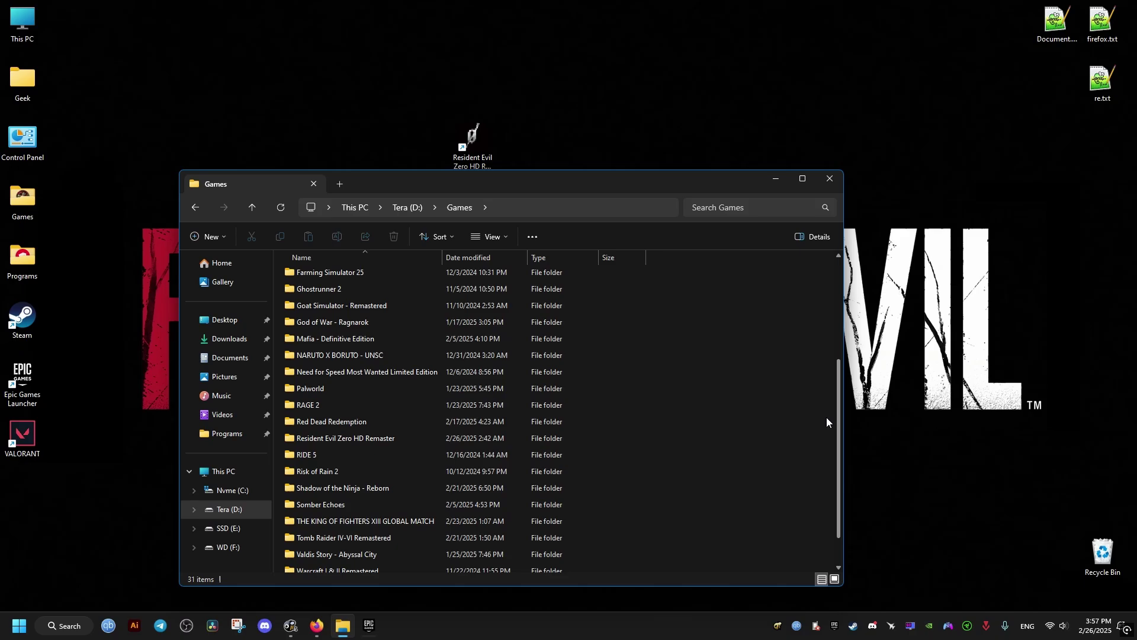
double_click(372, 427)
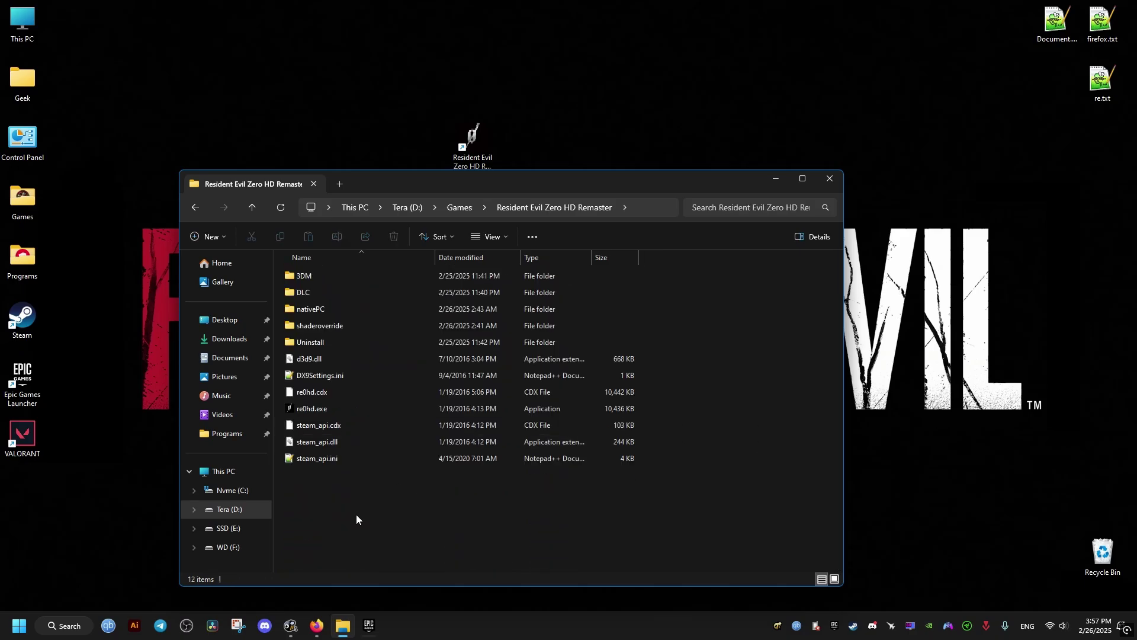
right_click(323, 631)
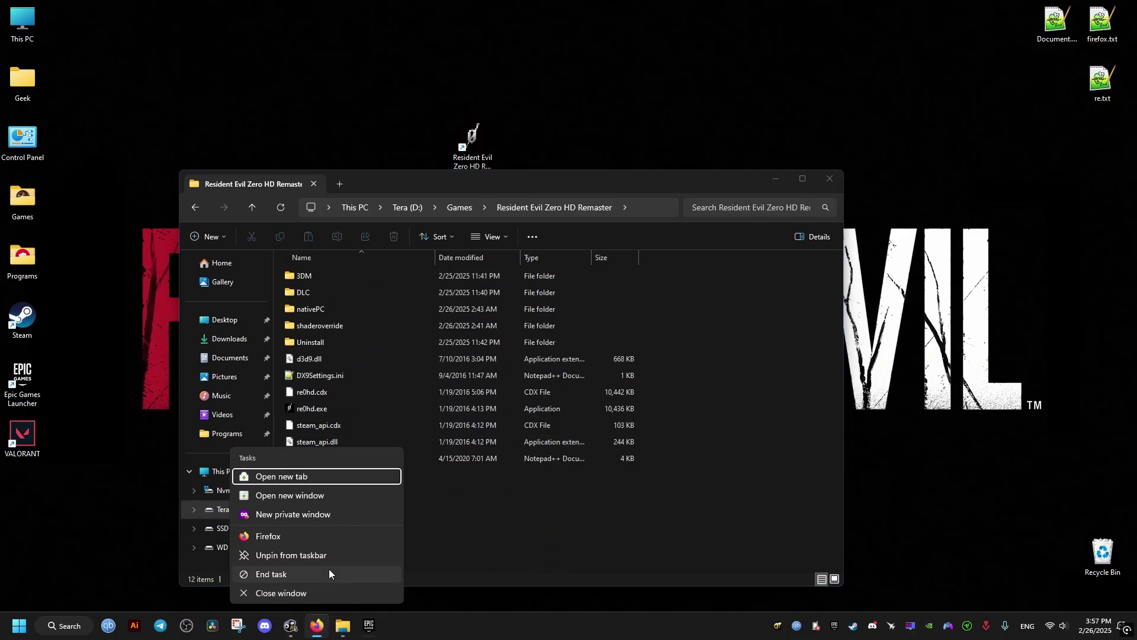
Step: In a private Firefox window, load the pasted sendspace link and download wmvcore.dll
click(356, 516)
right_click(177, 39)
click(186, 102)
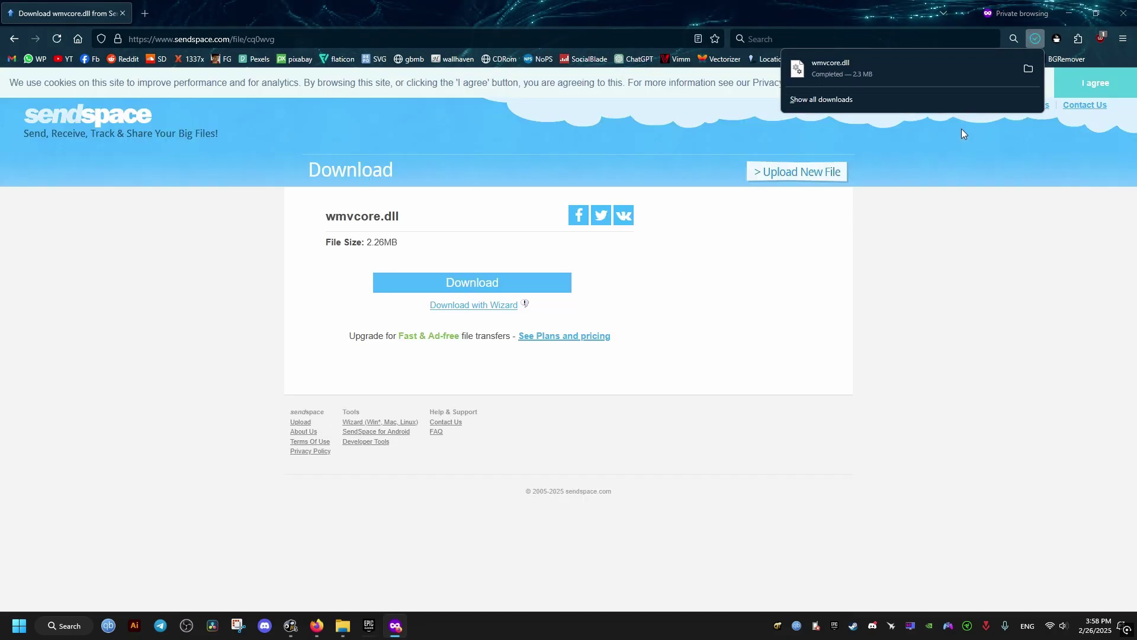
click(1028, 69)
Step: Copy wmvcore.dll from Downloads into the Resident Evil Zero HD Remaster folder
click(1069, 14)
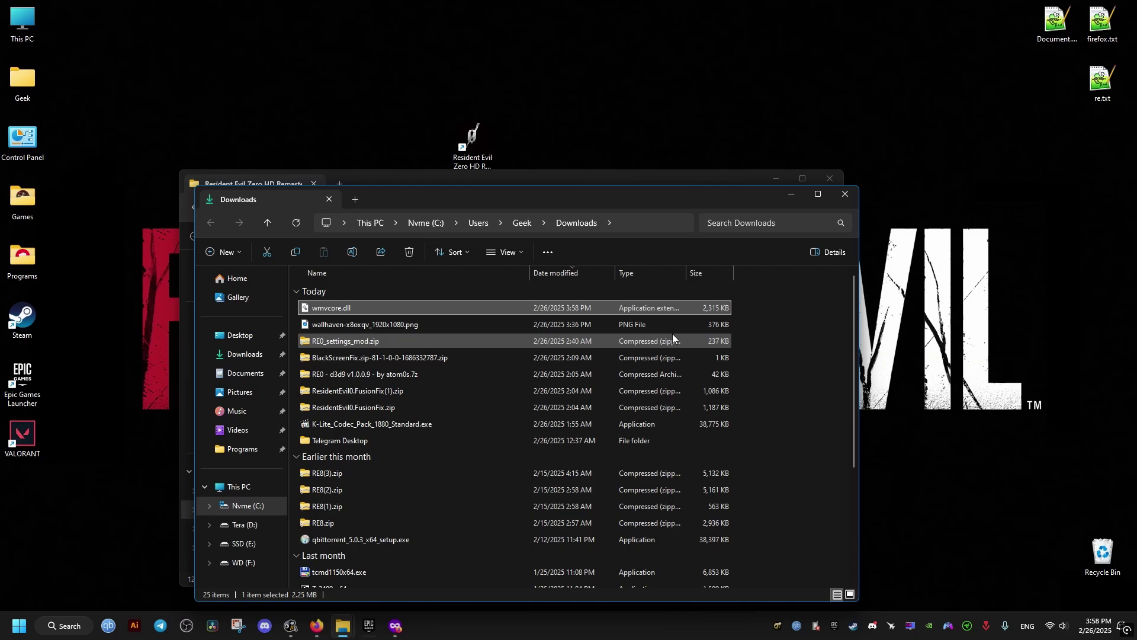
drag(386, 198, 838, 161)
drag(773, 267, 453, 533)
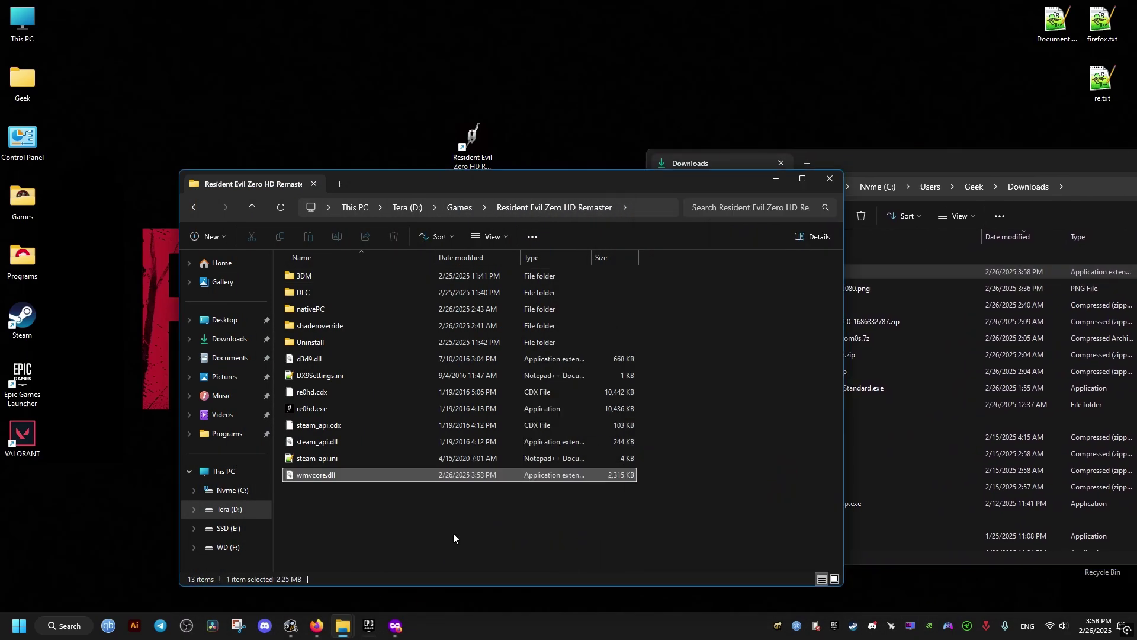
Step: Close the Downloads and game folder Explorer windows
drag(1019, 166, 756, 197)
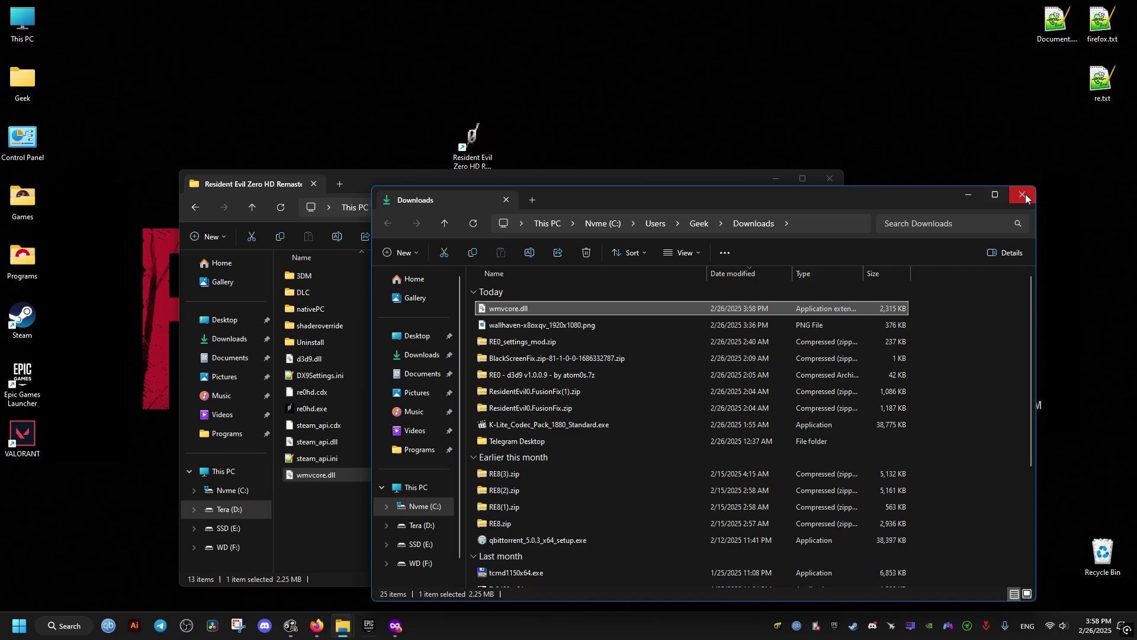
click(1030, 190)
click(369, 529)
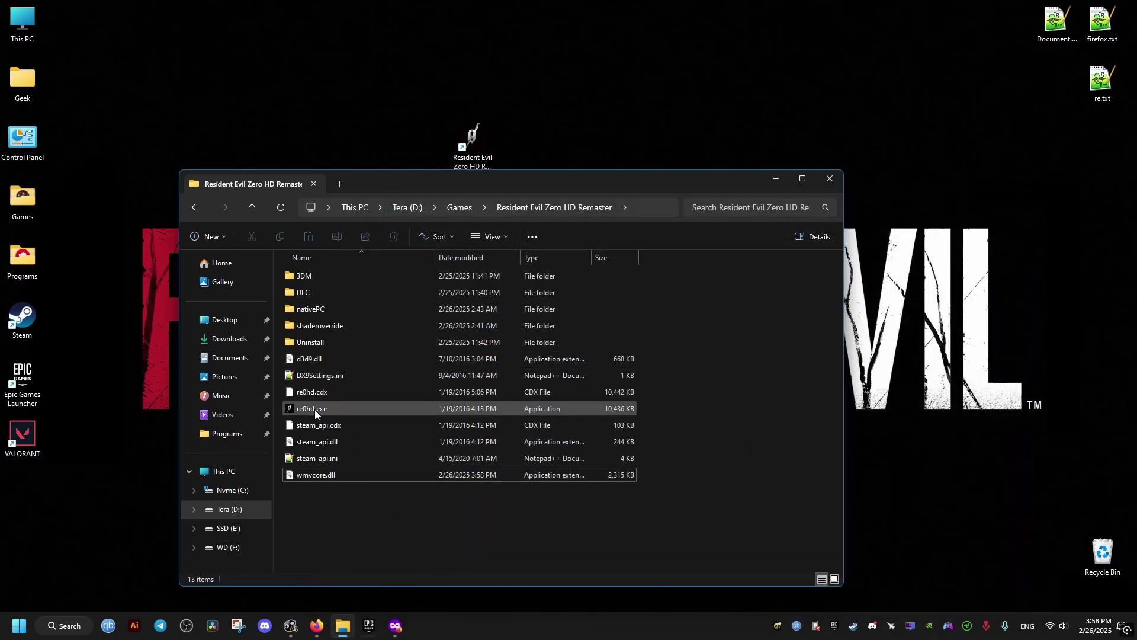
click(453, 137)
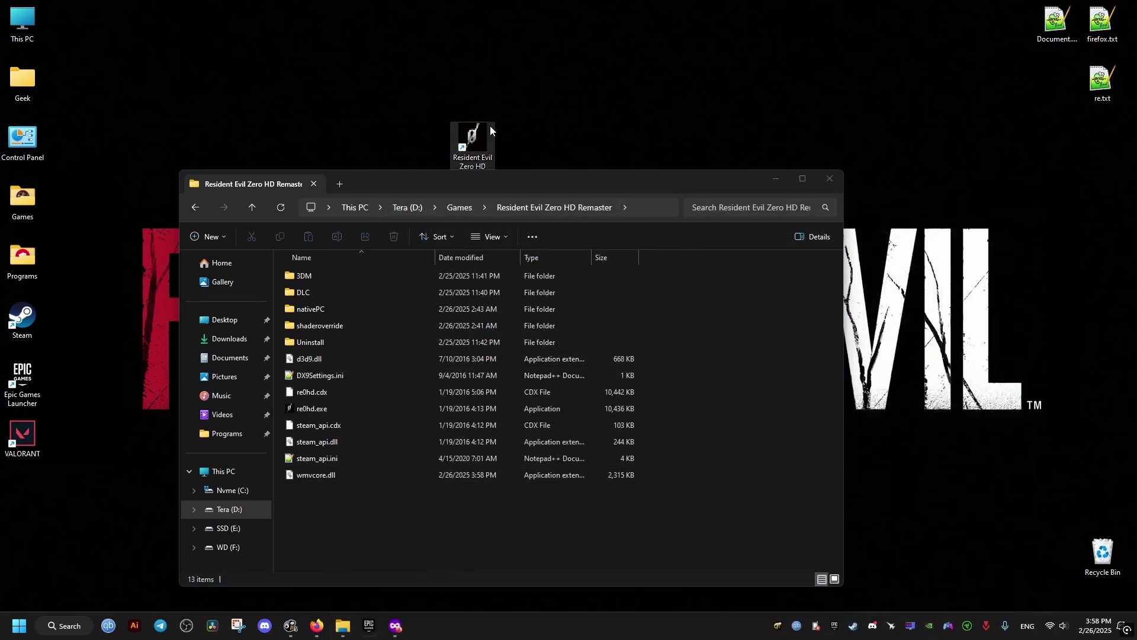
click(830, 178)
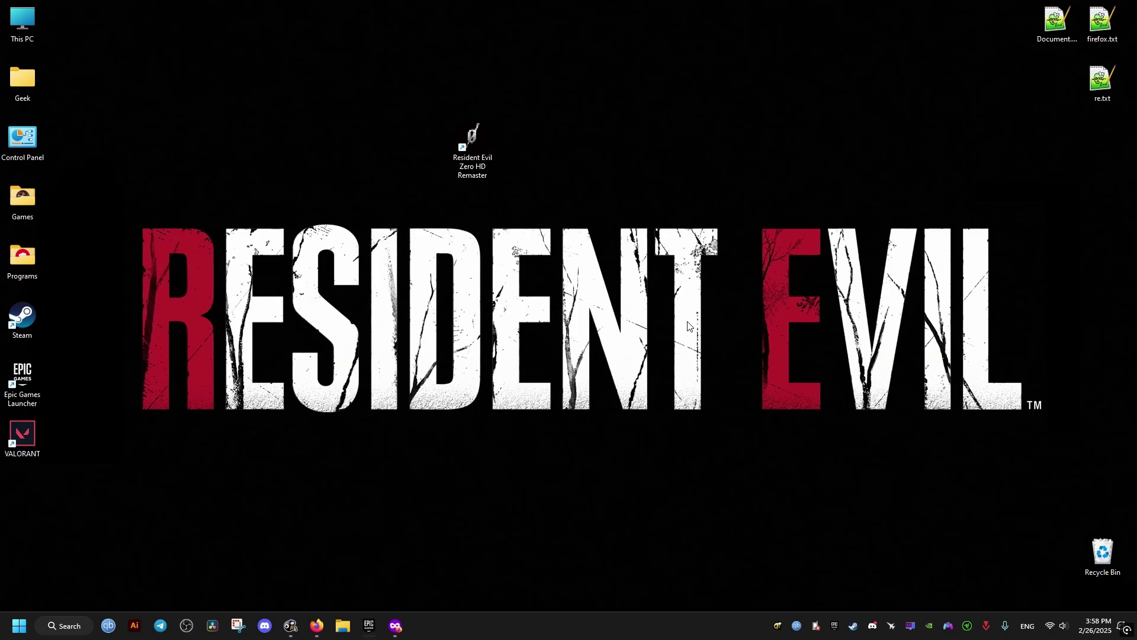
Step: In NVIDIA Control Panel's Program Settings, select Resident Evil 0 / biohazard 0 HD REMASTER
right_click(930, 626)
click(984, 600)
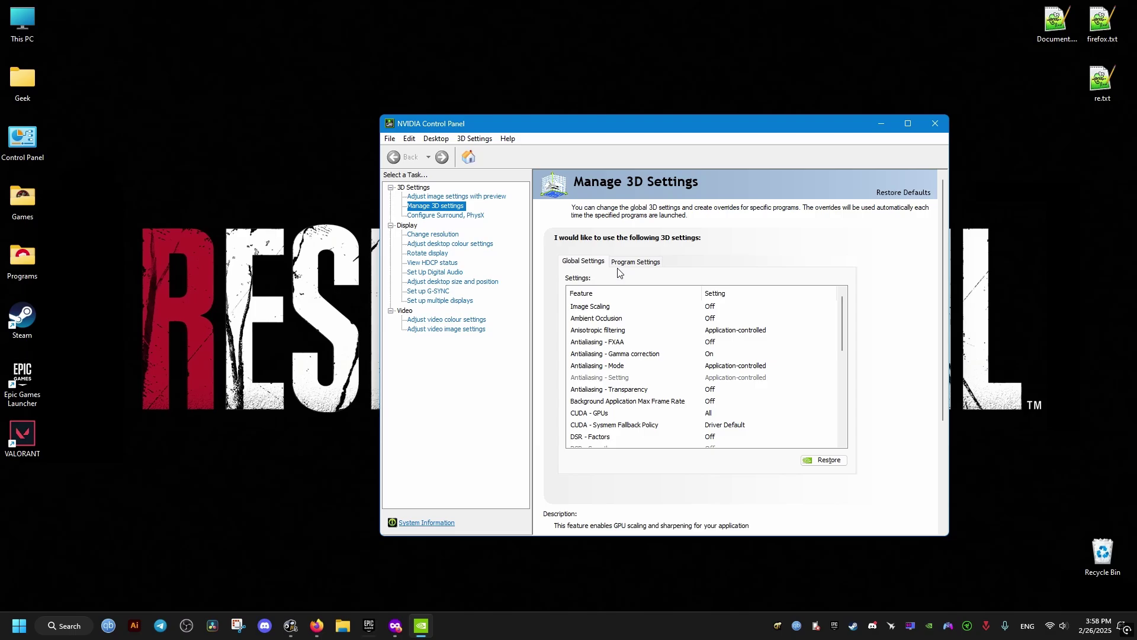
click(635, 262)
click(654, 292)
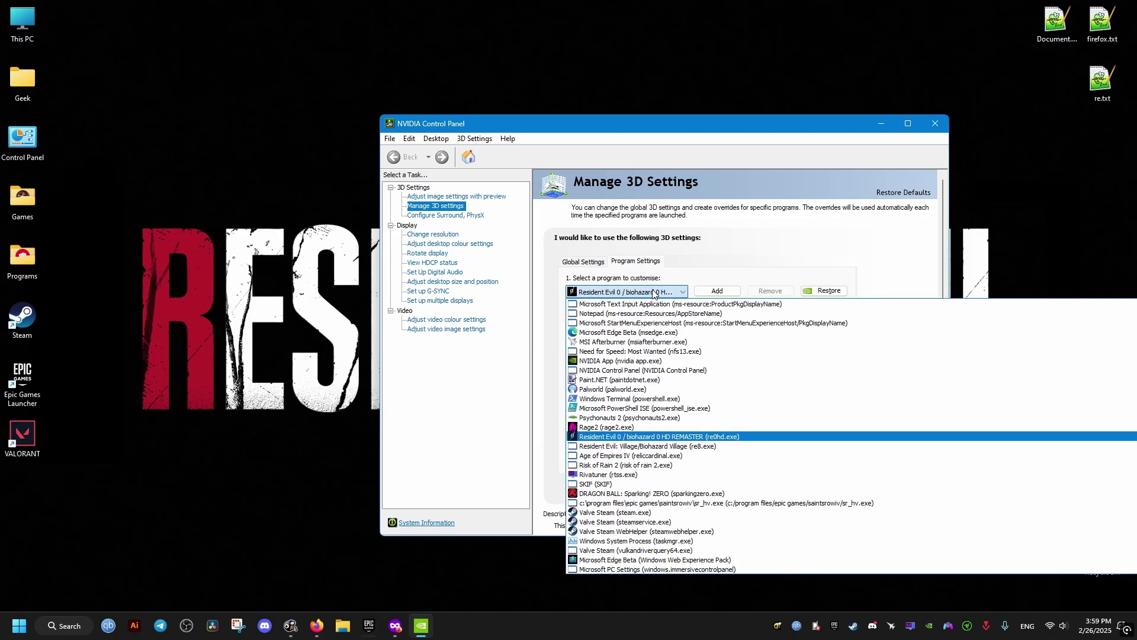
click(617, 437)
click(715, 293)
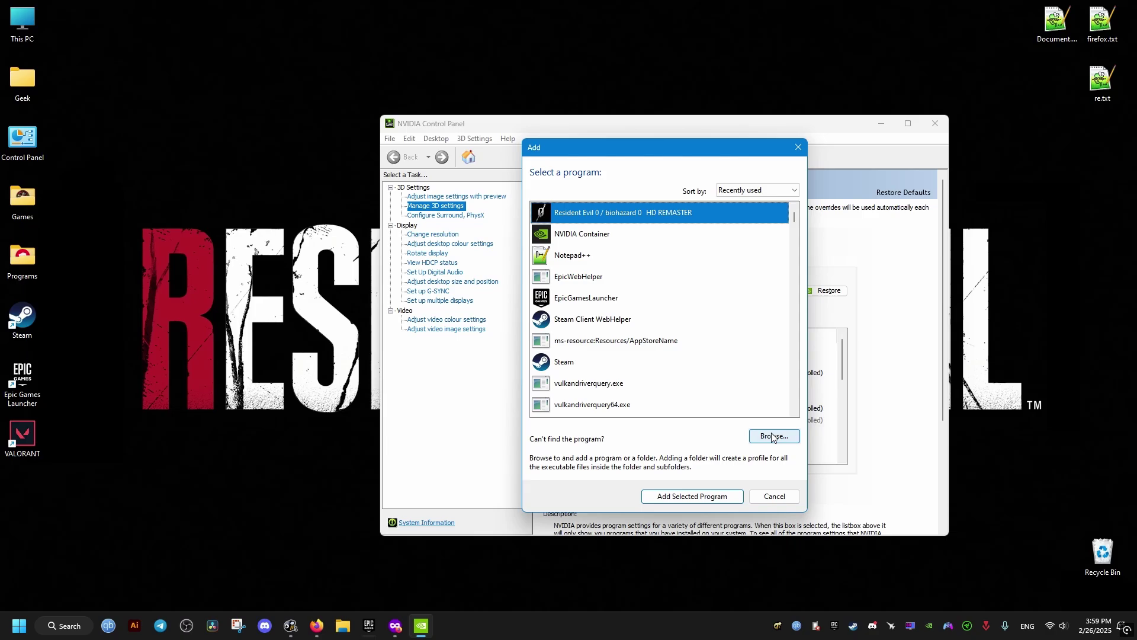
click(775, 497)
Step: Set the game's Vertical sync to Off and close NVIDIA Control Panel
drag(843, 353, 830, 446)
click(618, 435)
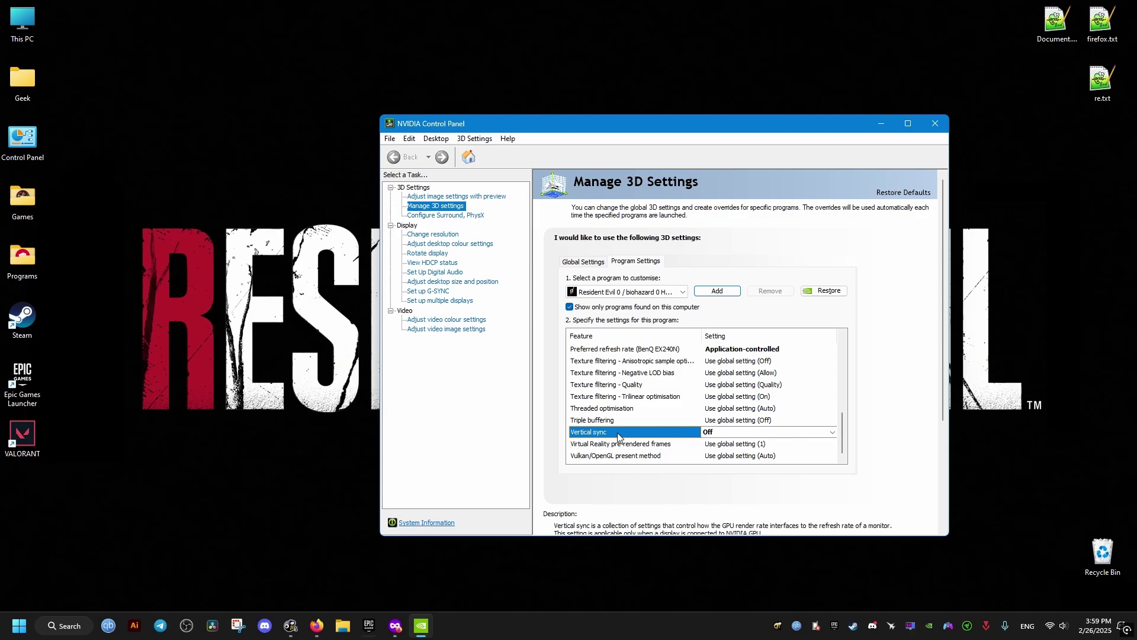
click(740, 432)
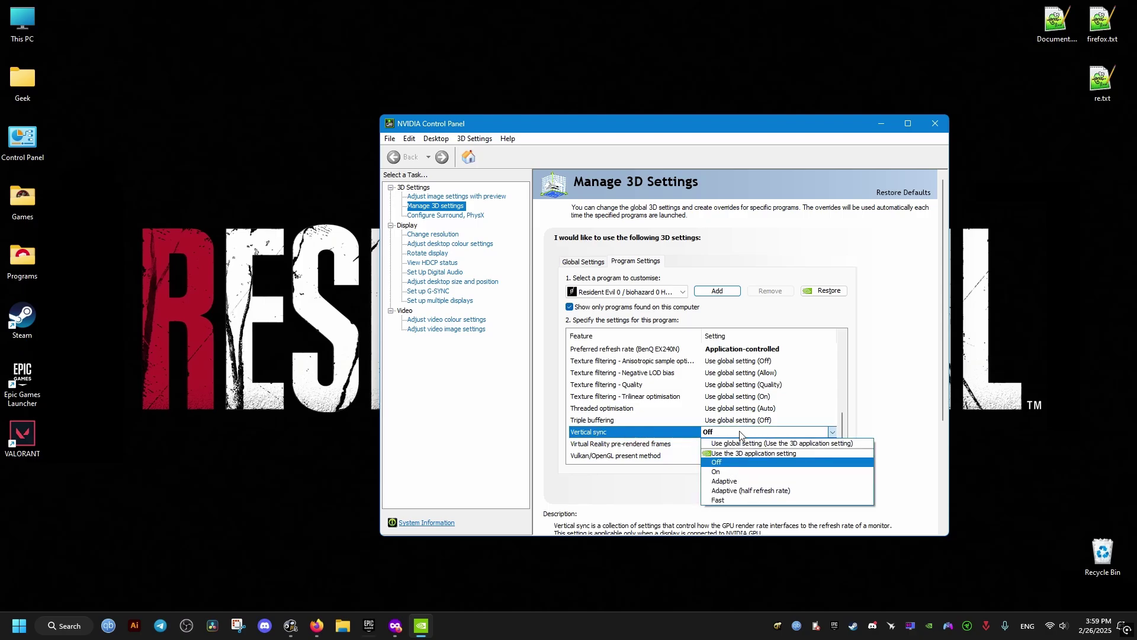
click(744, 463)
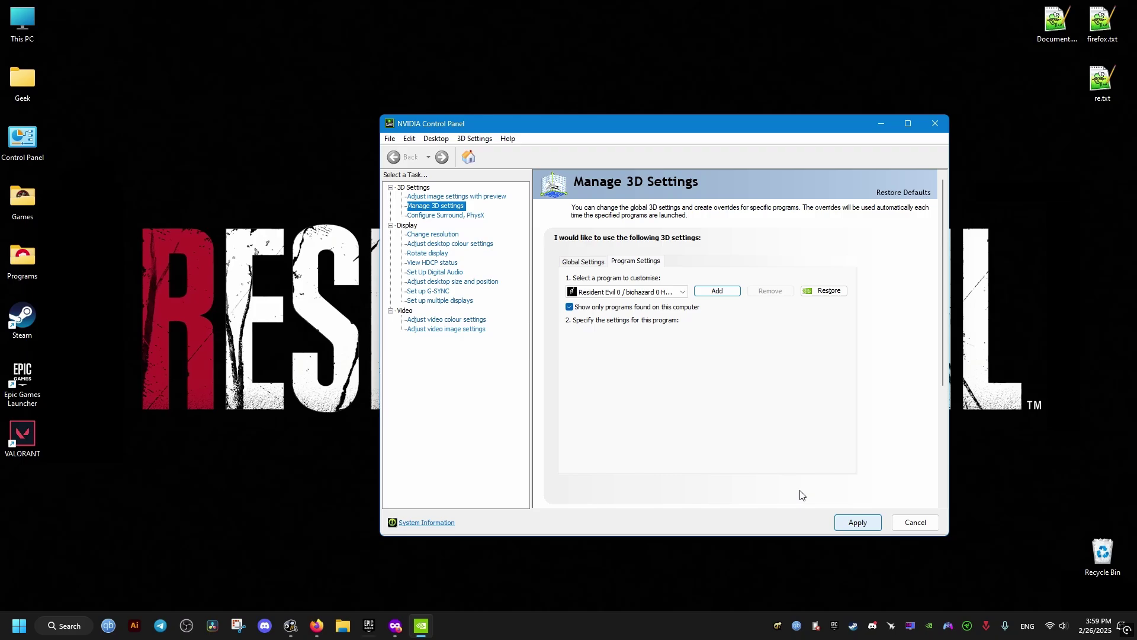
click(936, 123)
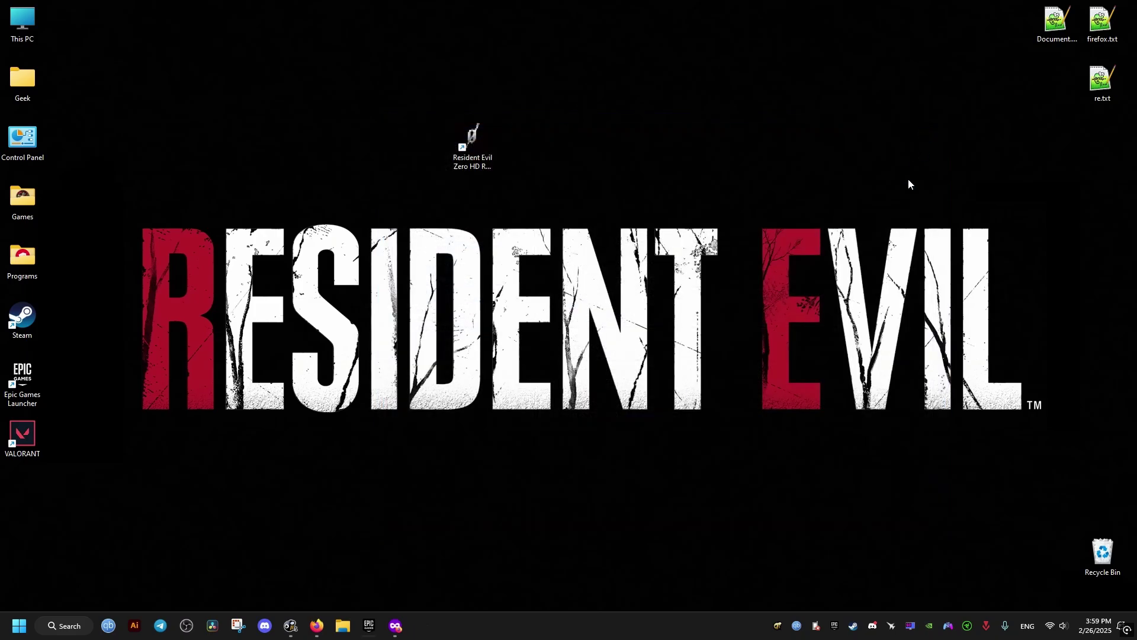
Step: Open the user's folder under C:\Users in File Explorer
double_click(20, 22)
double_click(363, 286)
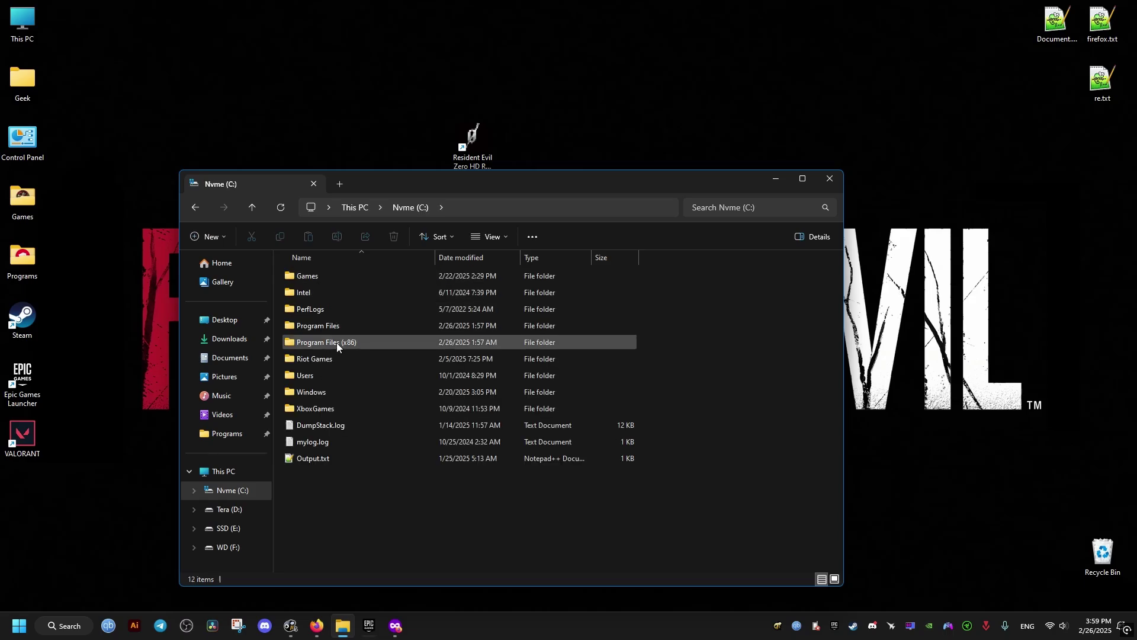
double_click(308, 375)
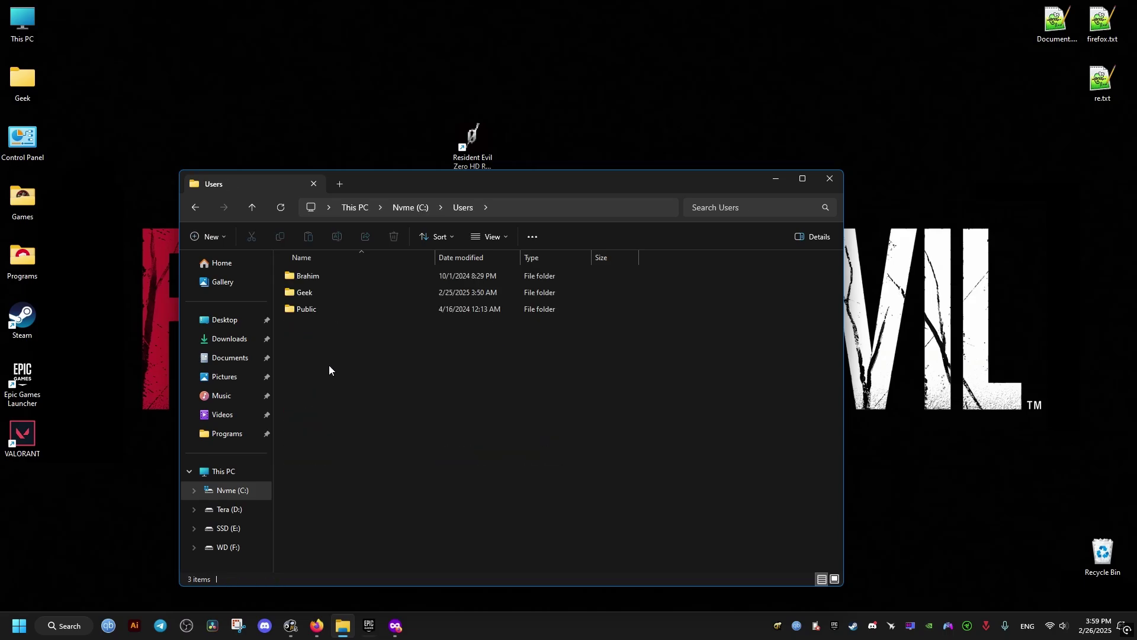
double_click(329, 297)
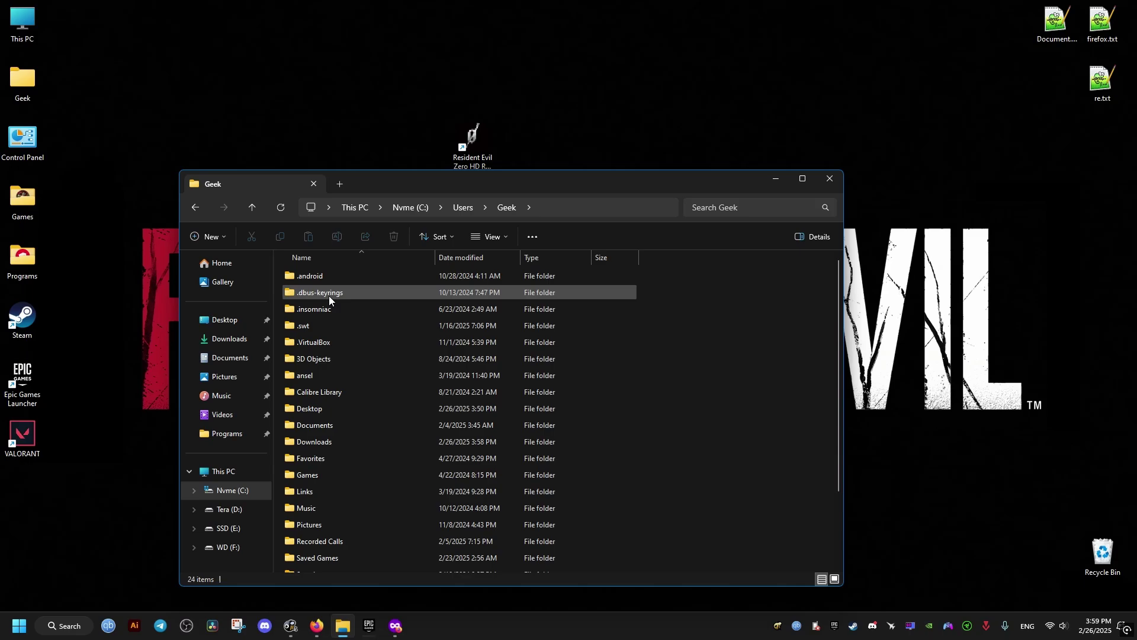
Step: Make hidden files, folders, and drives visible so AppData appears
click(492, 236)
mouse_move(491, 458)
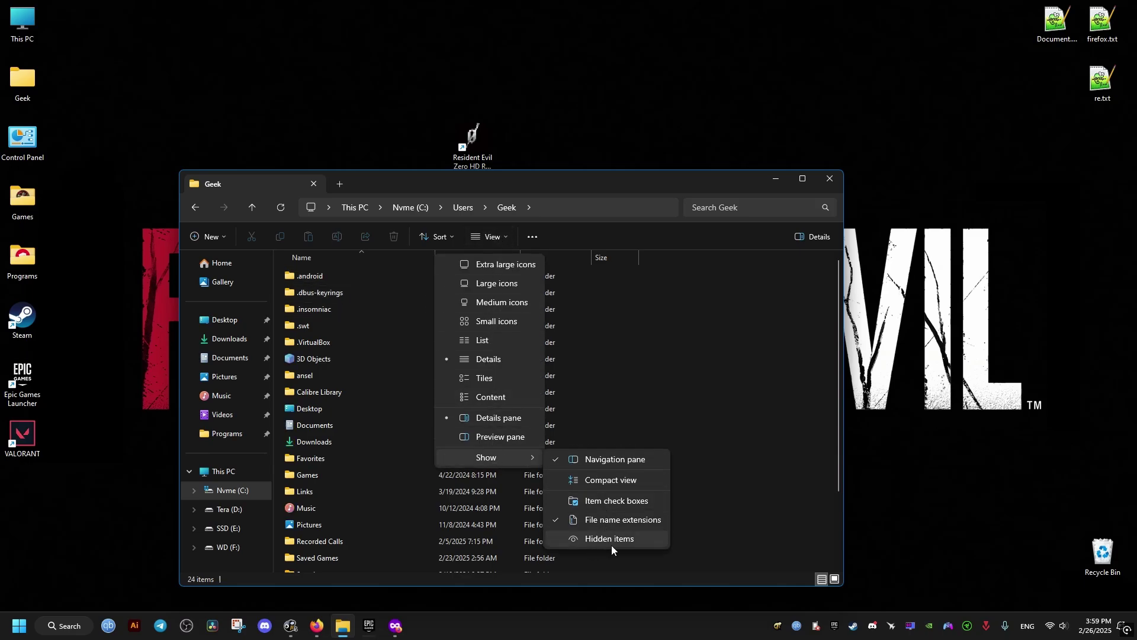
click(612, 539)
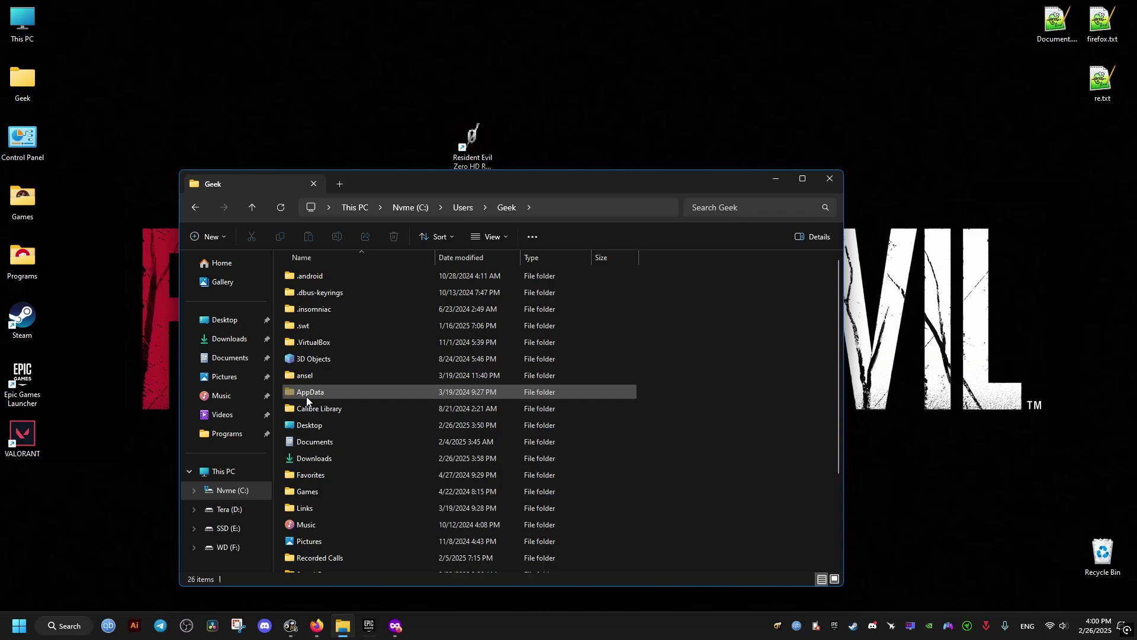
click(532, 237)
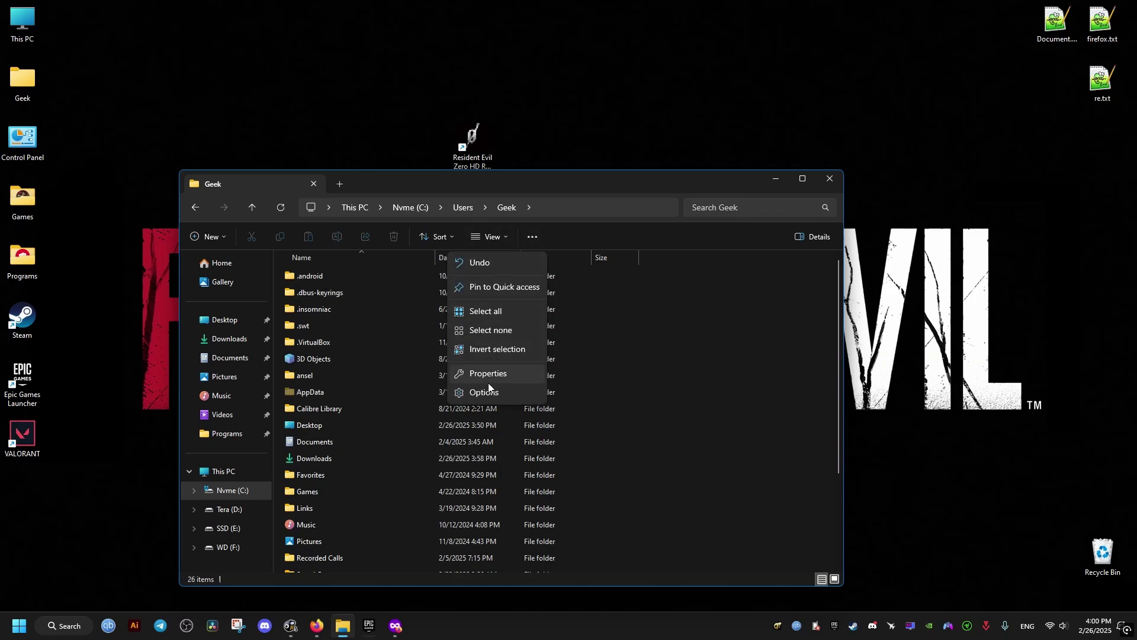
click(487, 393)
click(235, 289)
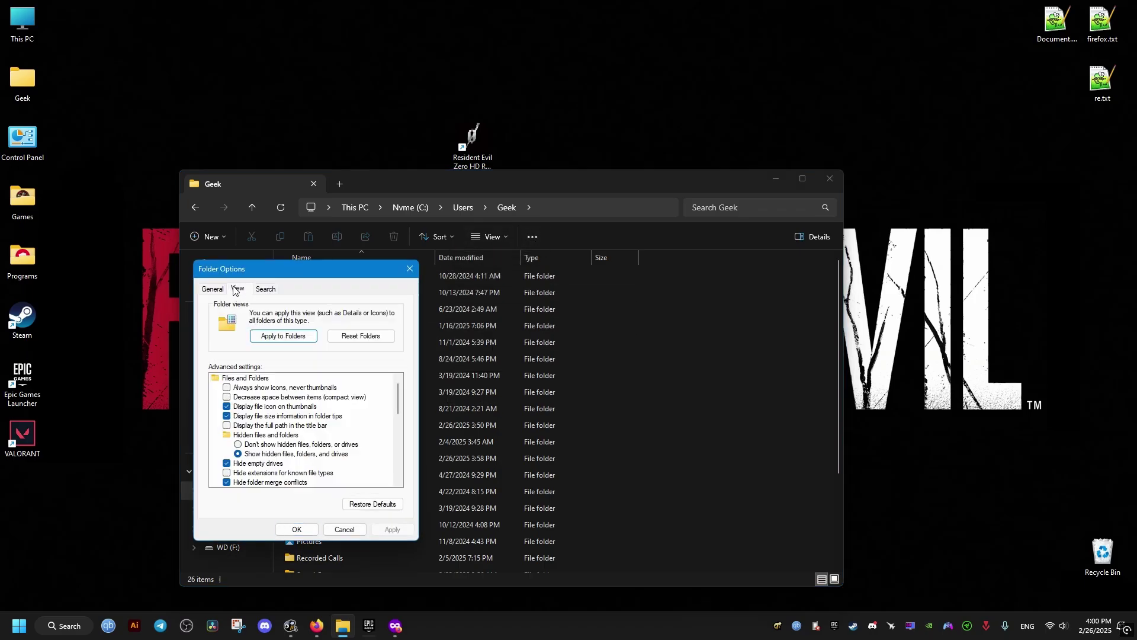
click(262, 455)
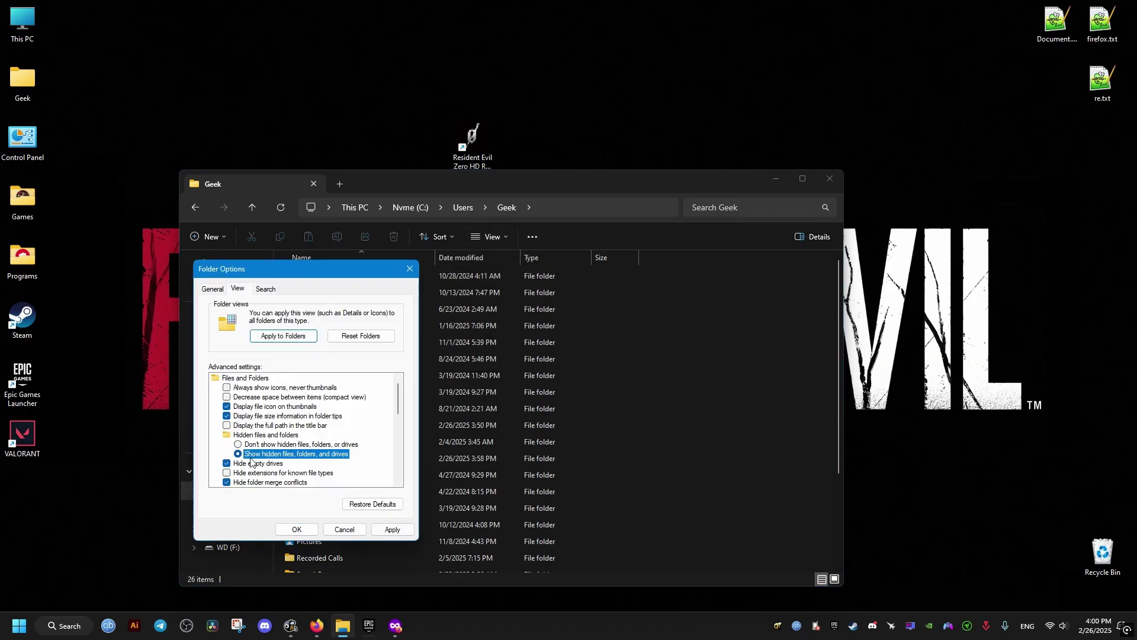
click(305, 534)
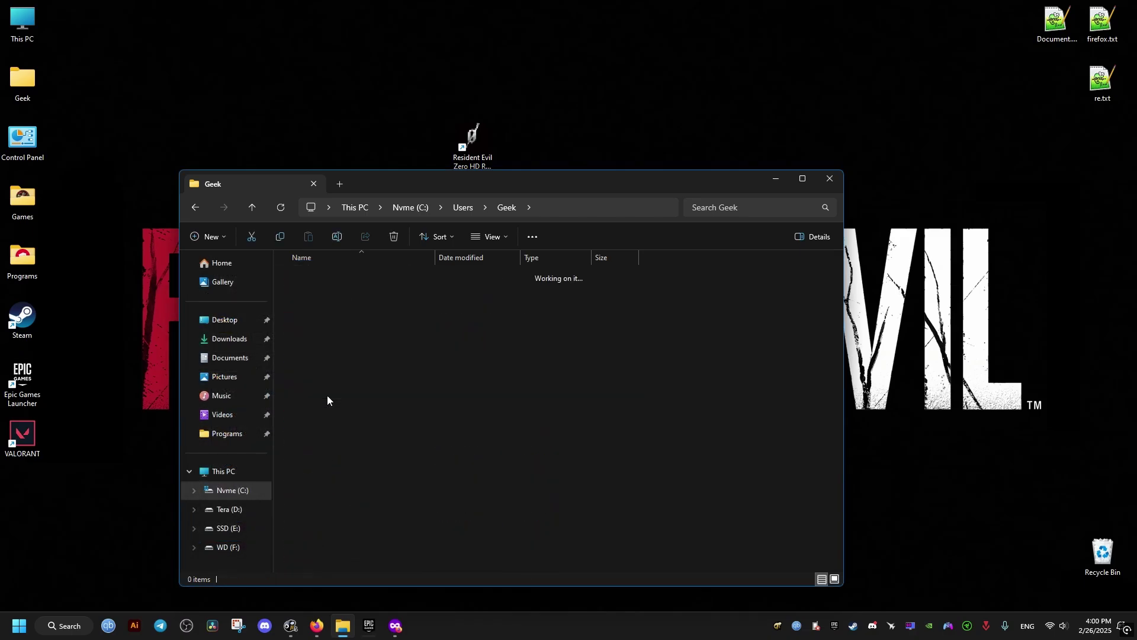
Step: Go to AppData\Local\CAPCOM\RESIDENT EVIL 0 HD REMASTER and bring up config.ini's context menu
double_click(319, 277)
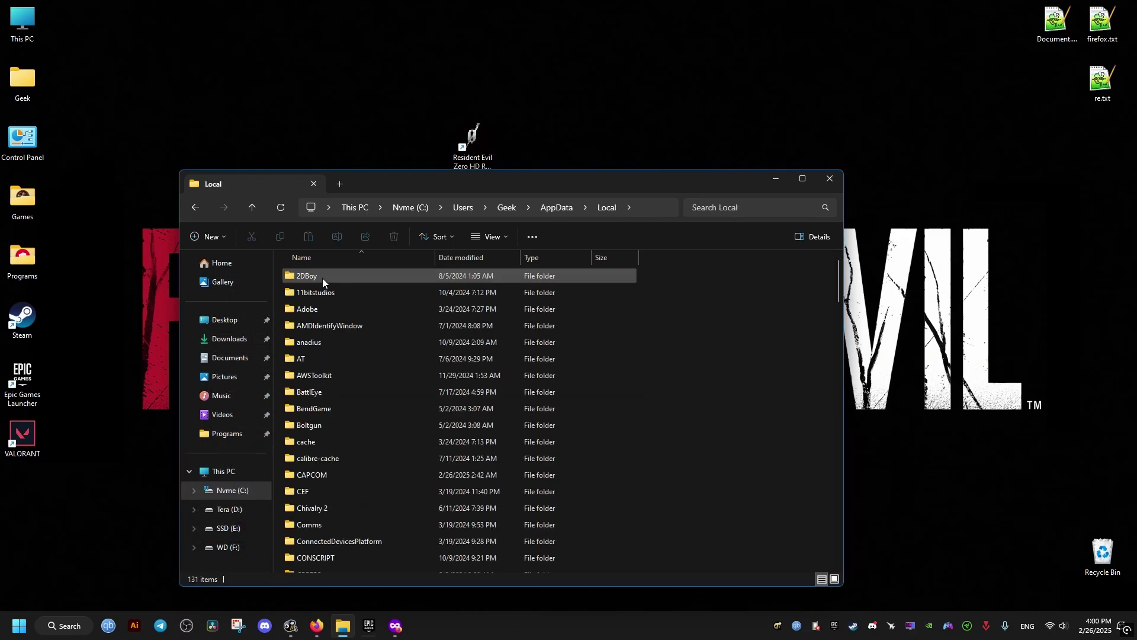
double_click(312, 475)
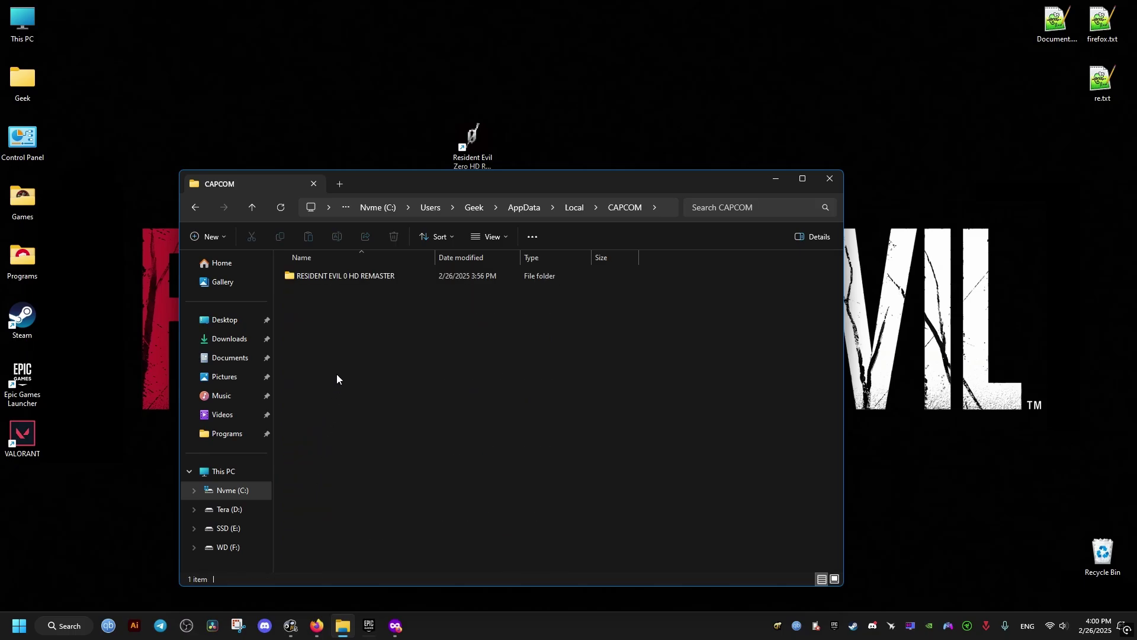
double_click(353, 276)
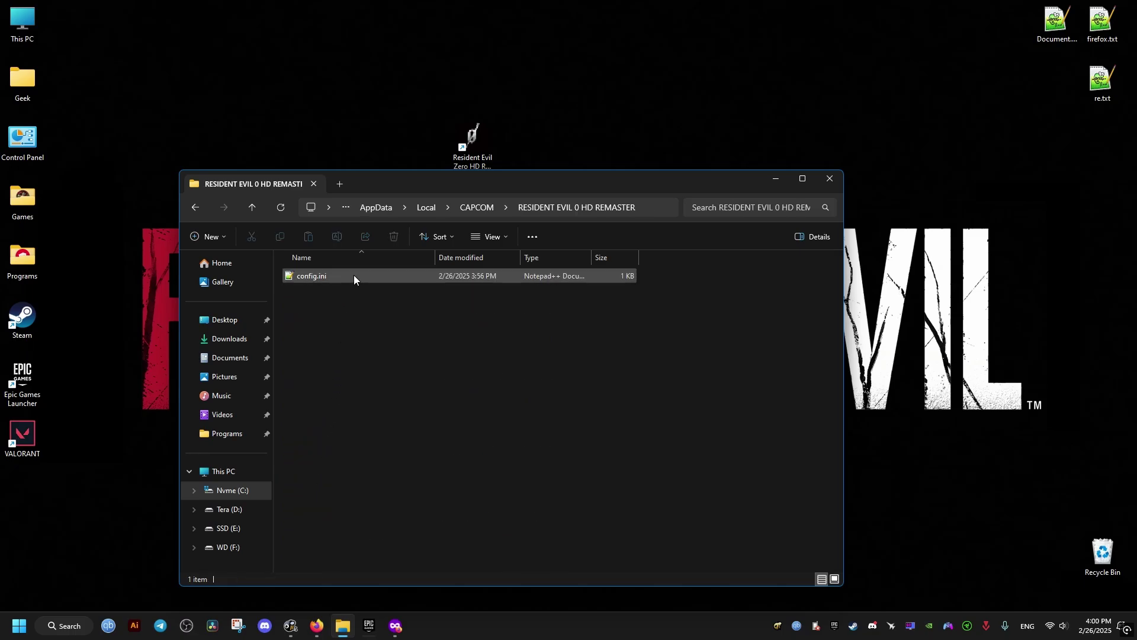
right_click(302, 278)
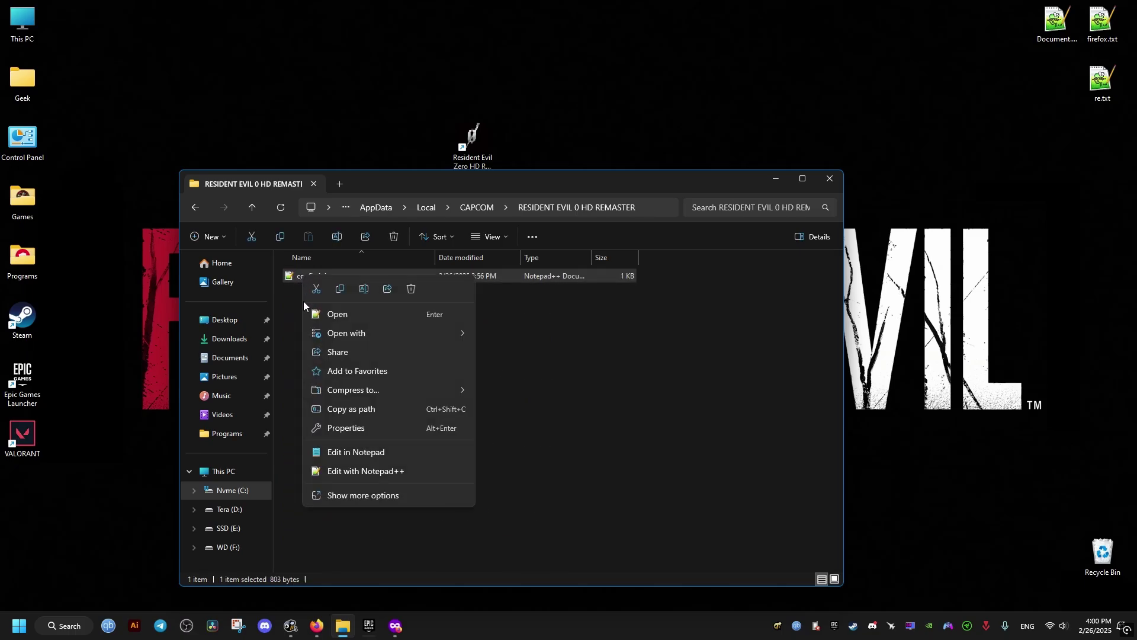
Step: Open config.ini in Notepad and change VSYNC to OFF and TextureDetail to LOW
mouse_move(367, 335)
click(510, 335)
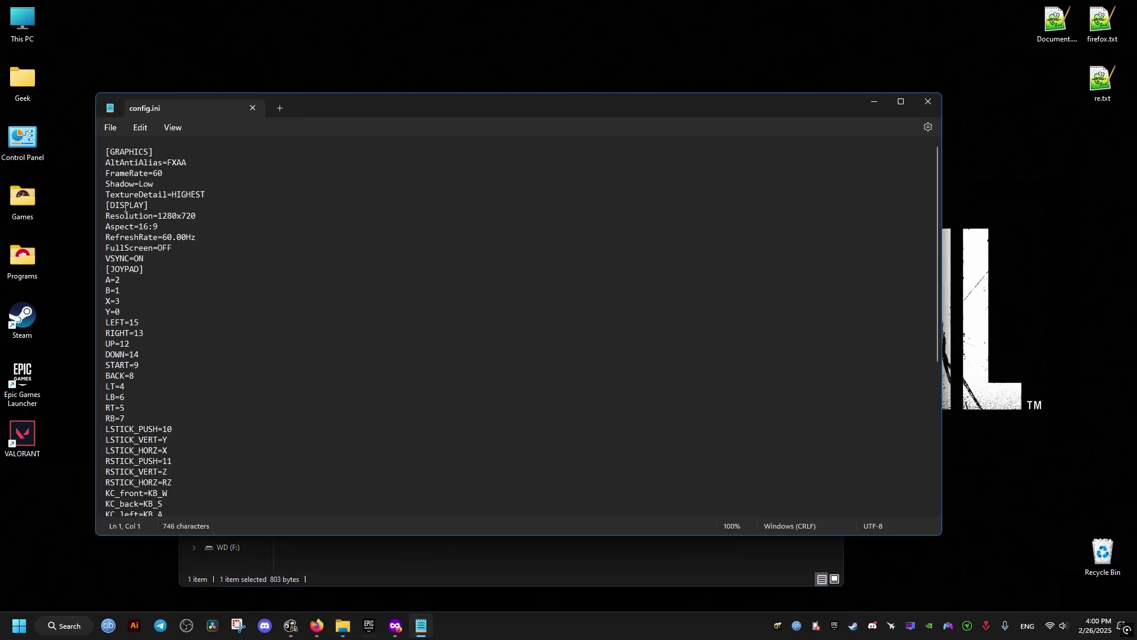
double_click(136, 261)
text(OFF)
drag(173, 198, 205, 202)
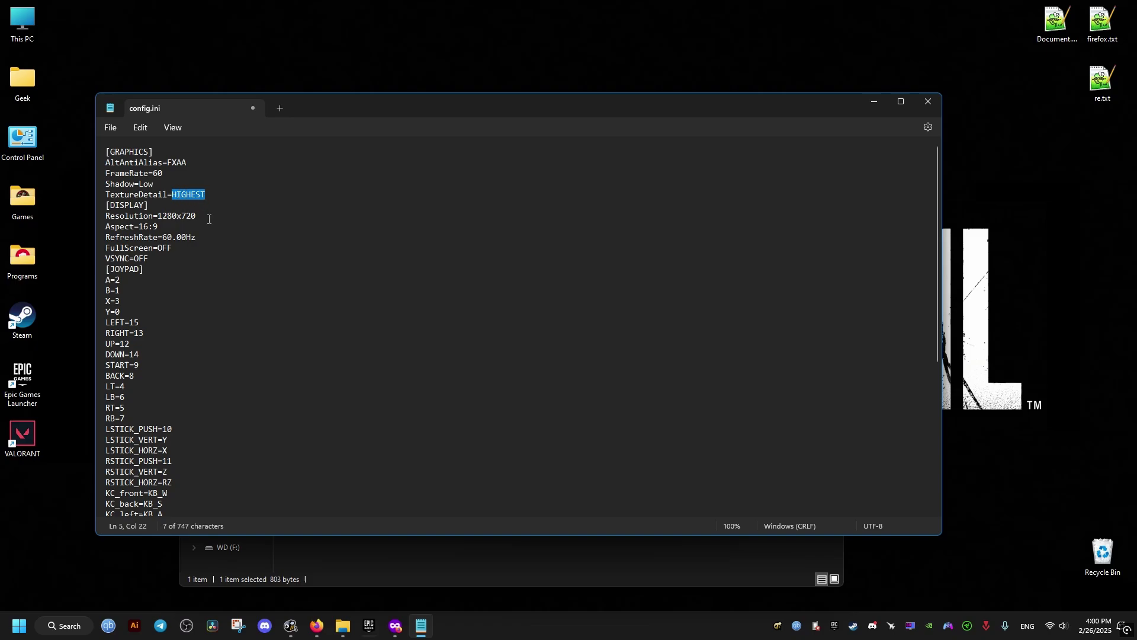
text(LOW)
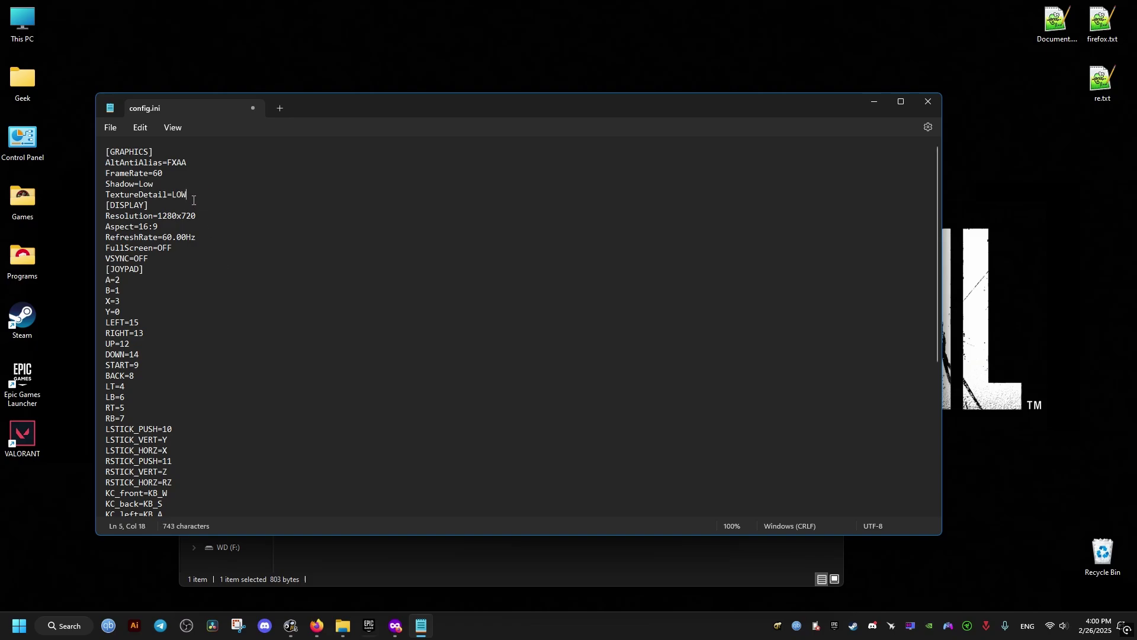
Step: Save config.ini and close Notepad
click(112, 129)
click(126, 205)
click(928, 102)
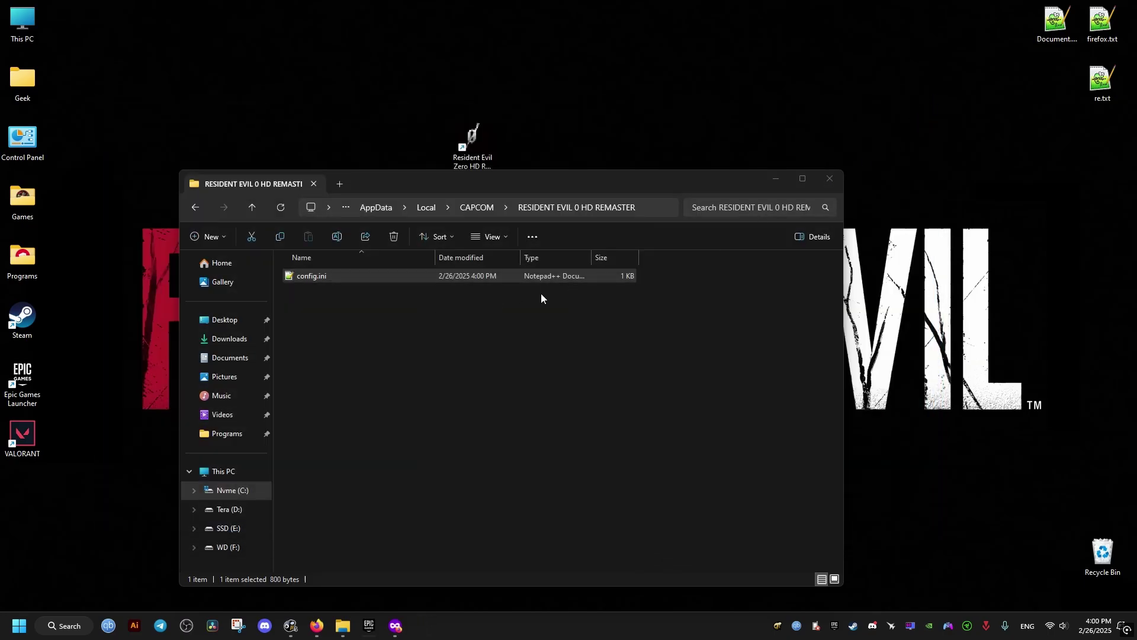
Step: Launch Resident Evil Zero HD from its desktop shortcut, skip the intro, and enter Options
click(835, 184)
double_click(469, 142)
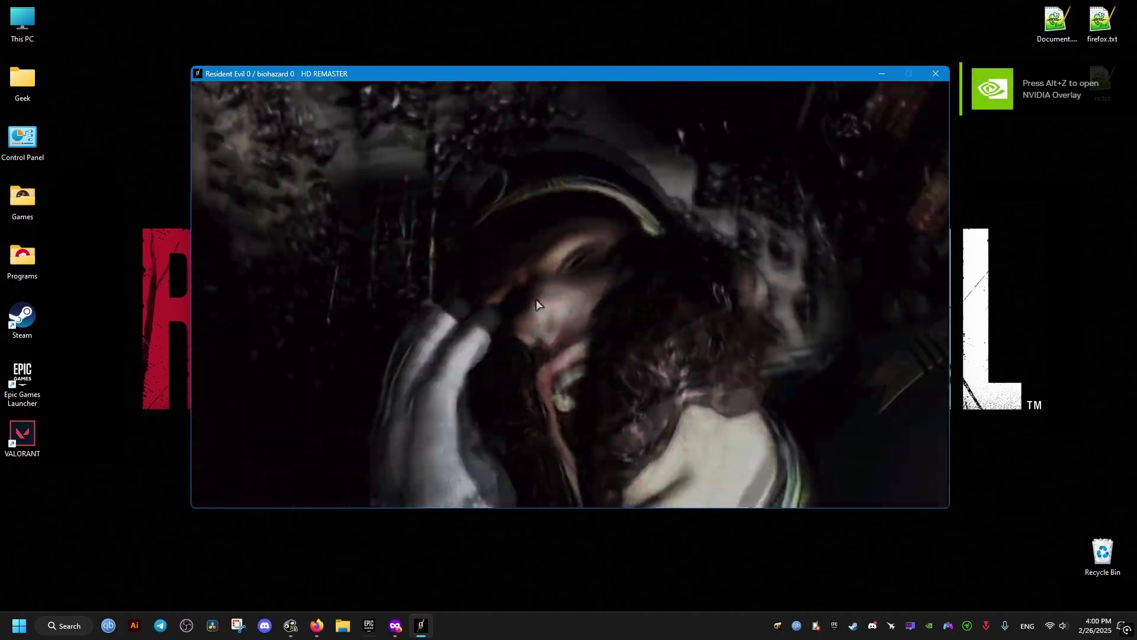
click(644, 262)
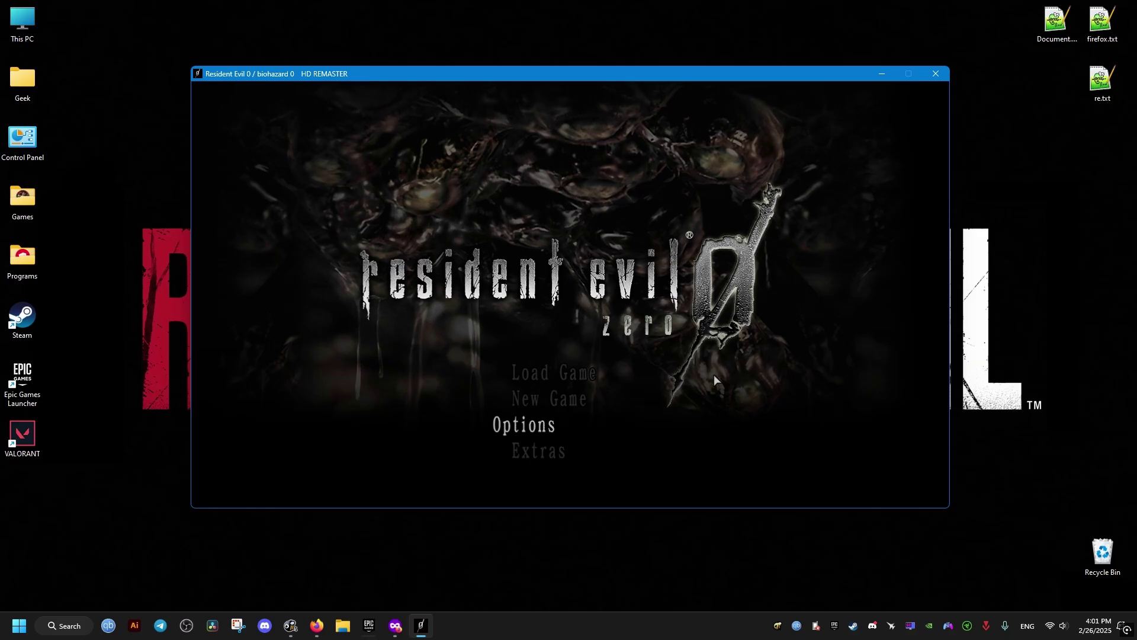
key(Return)
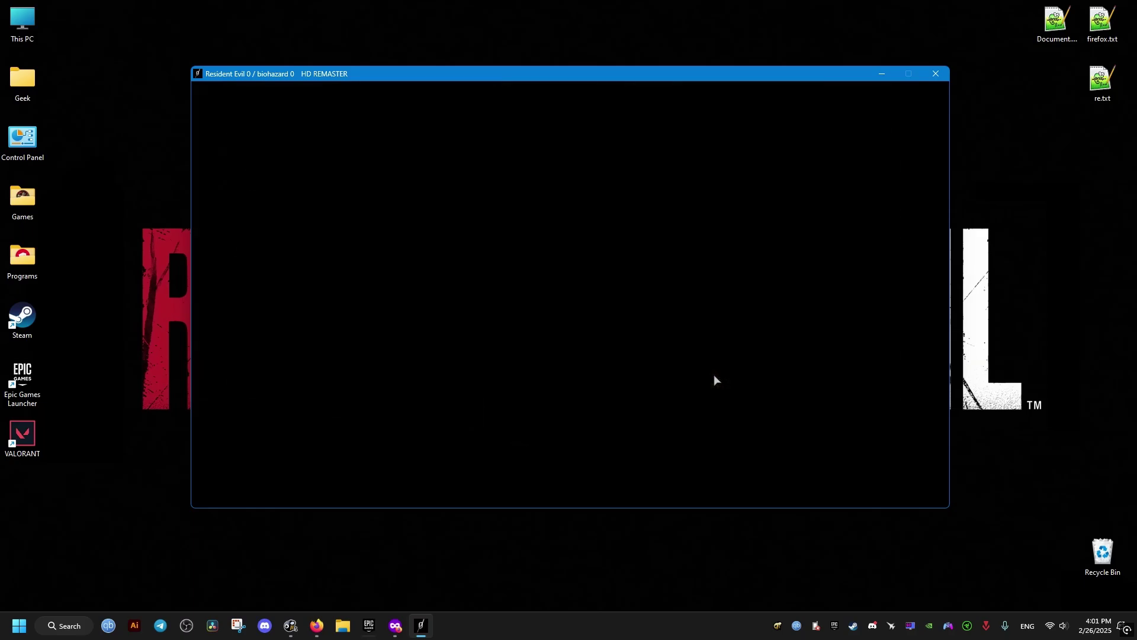
Step: In Video settings, set resolution 1920x1080, Full Screen, and 165.00Hz refresh rate
key(Down)
key(Down)
key(Down)
key(Down)
key(Down)
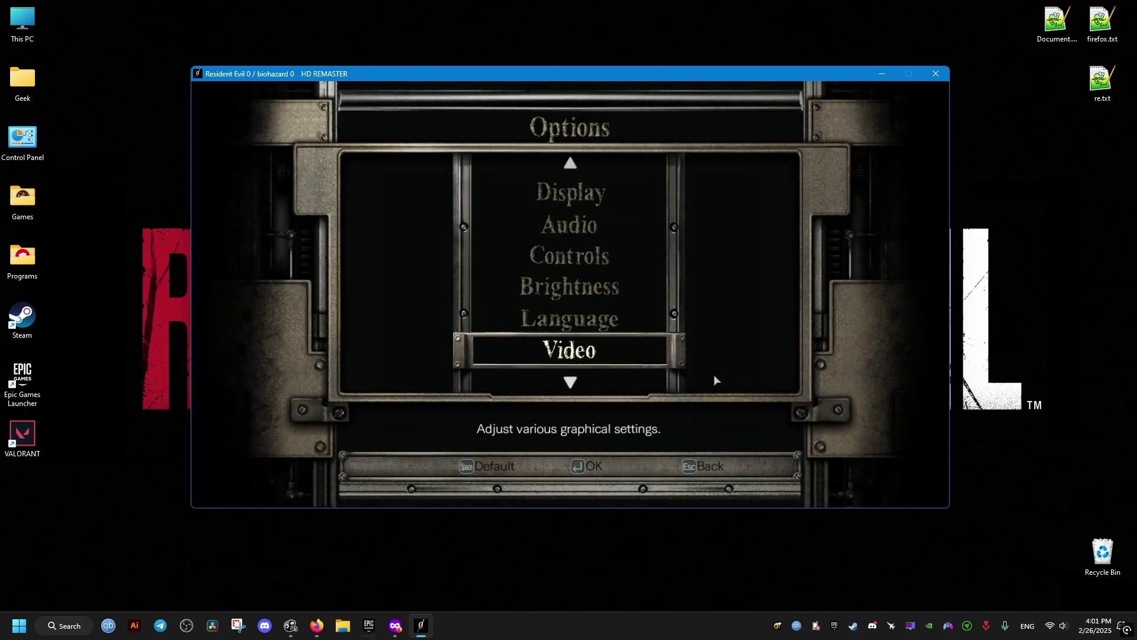
key(Return)
key(Right)
key(Right)
key(Right)
key(Right)
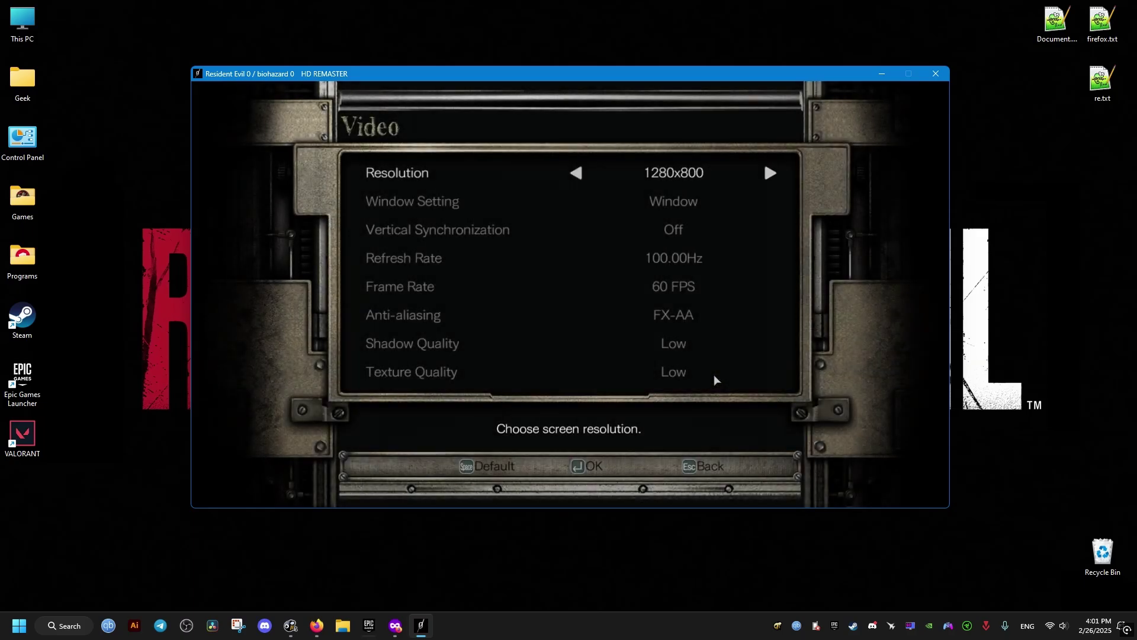
key(Right)
key(Right)
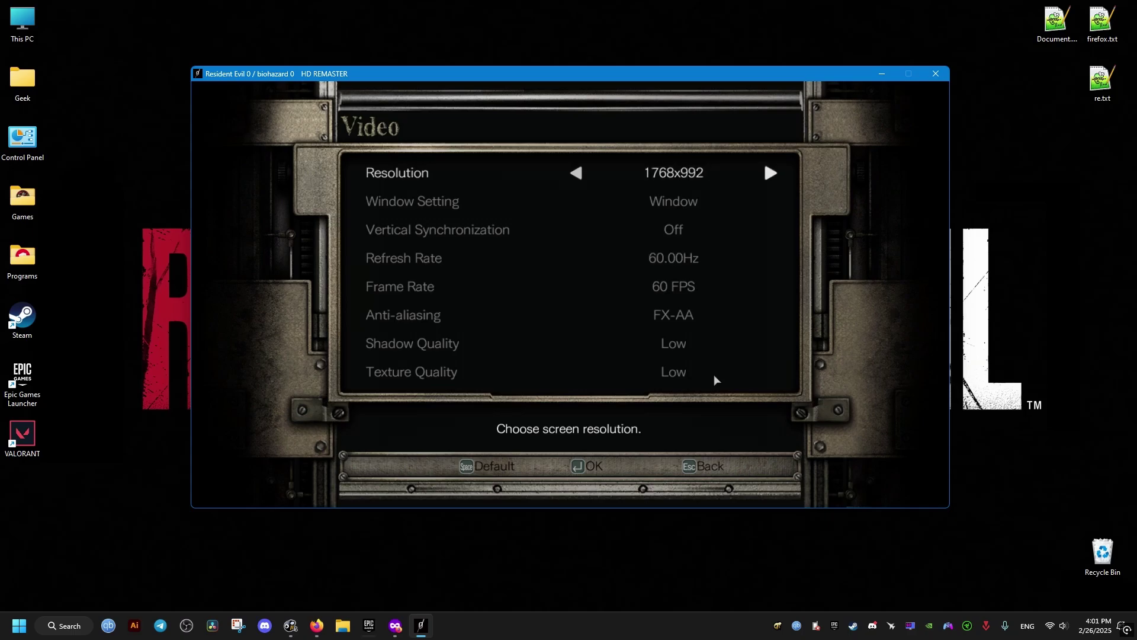
key(Down)
key(Down)
key(Up)
key(Right)
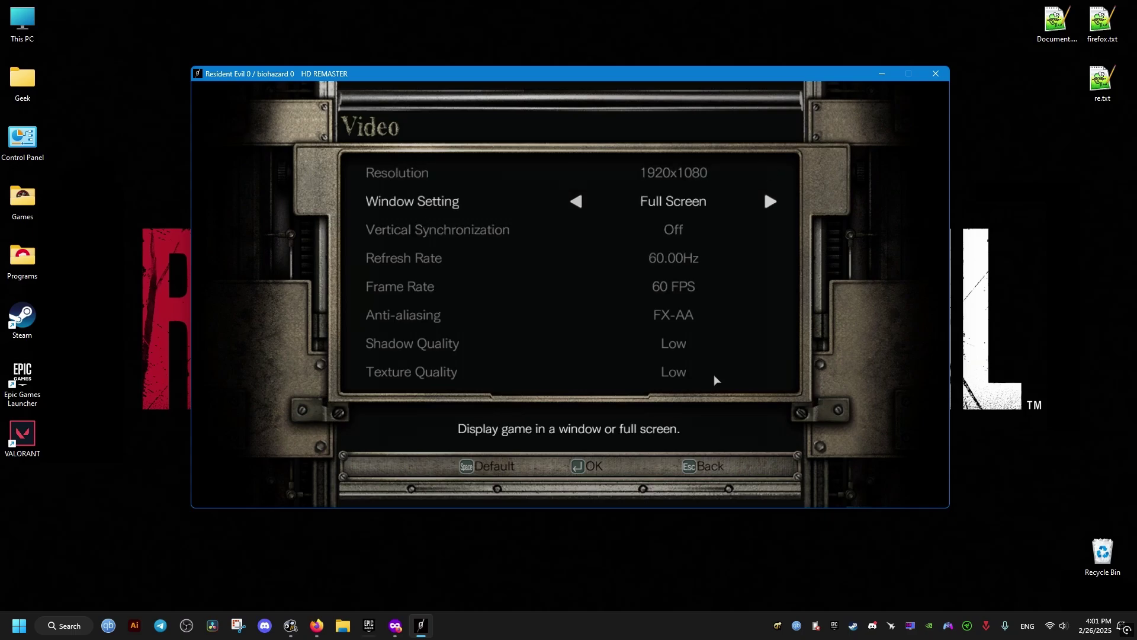
key(Down)
key(Down)
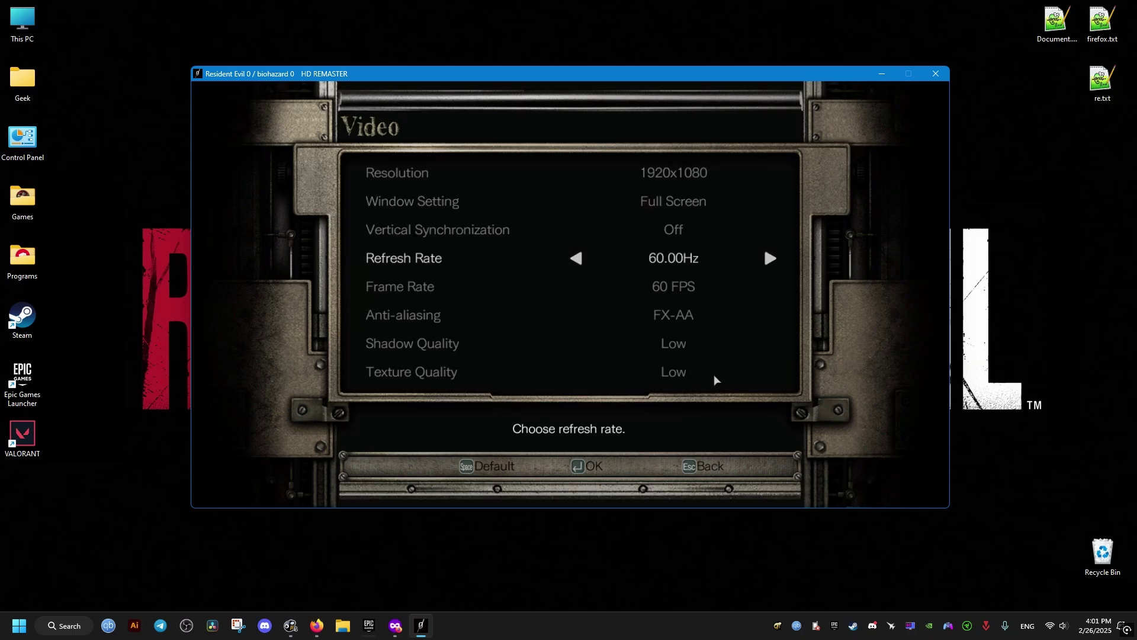
key(Left)
key(Left)
Step: Set Variable frame rate, anti-aliasing Off, High shadows and textures, then apply
key(Down)
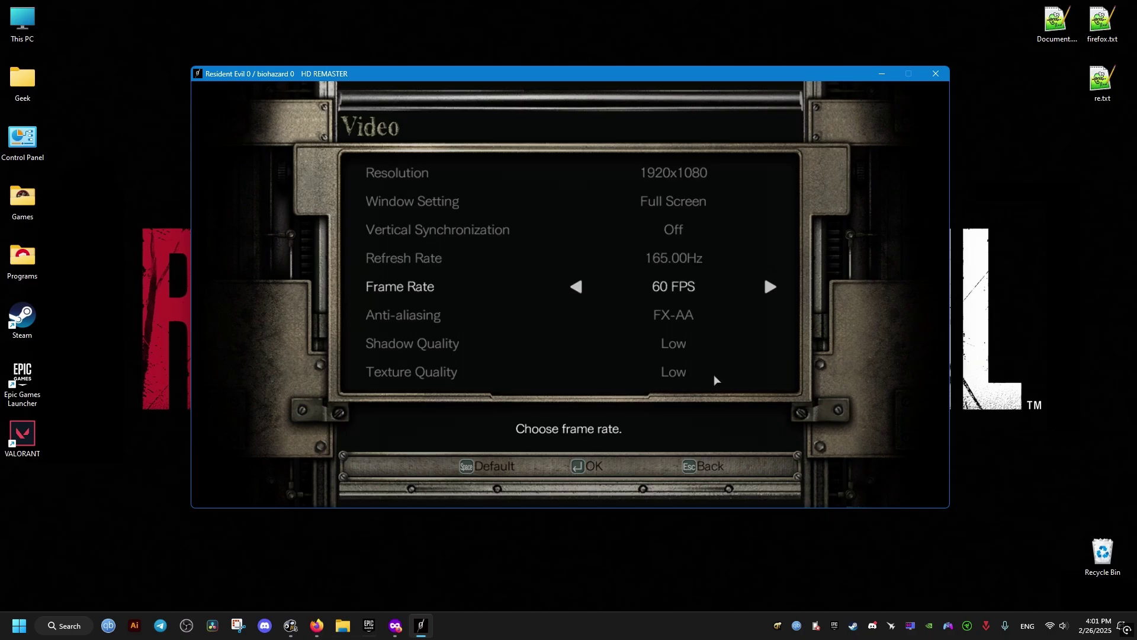
key(Left)
key(Down)
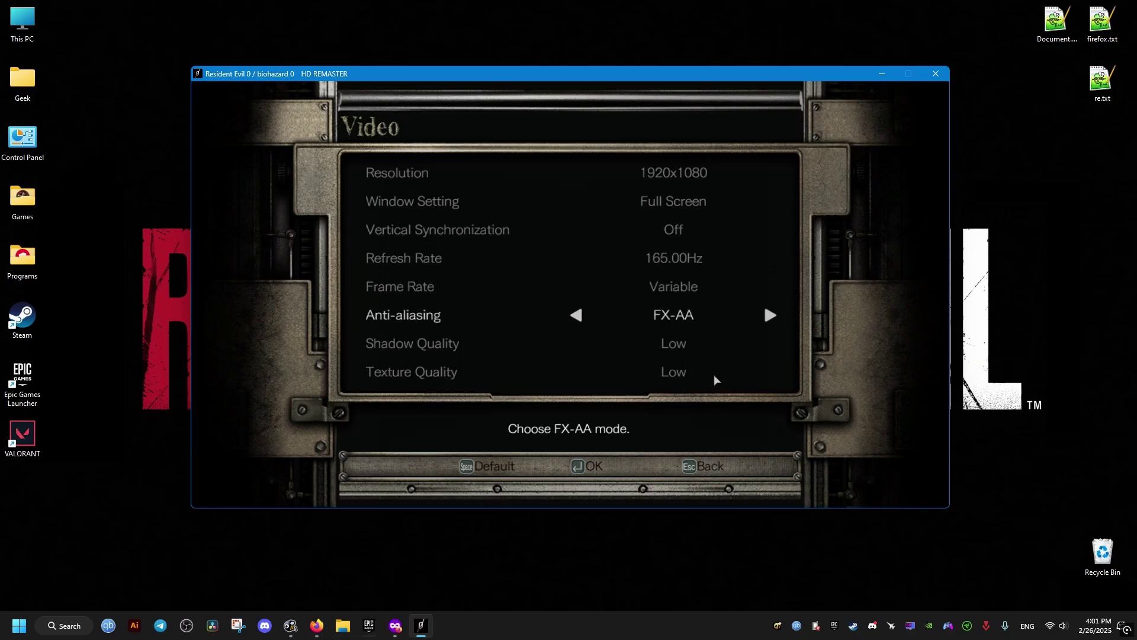
key(Left)
key(Left)
key(Right)
key(Down)
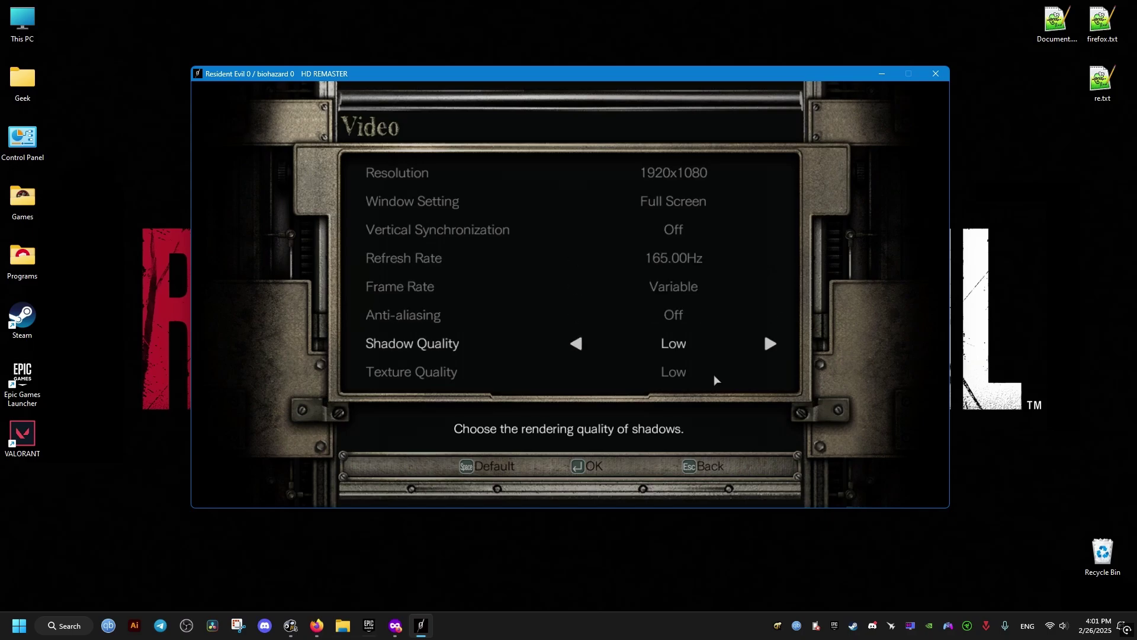
key(Left)
key(Down)
key(Left)
key(Down)
key(Down)
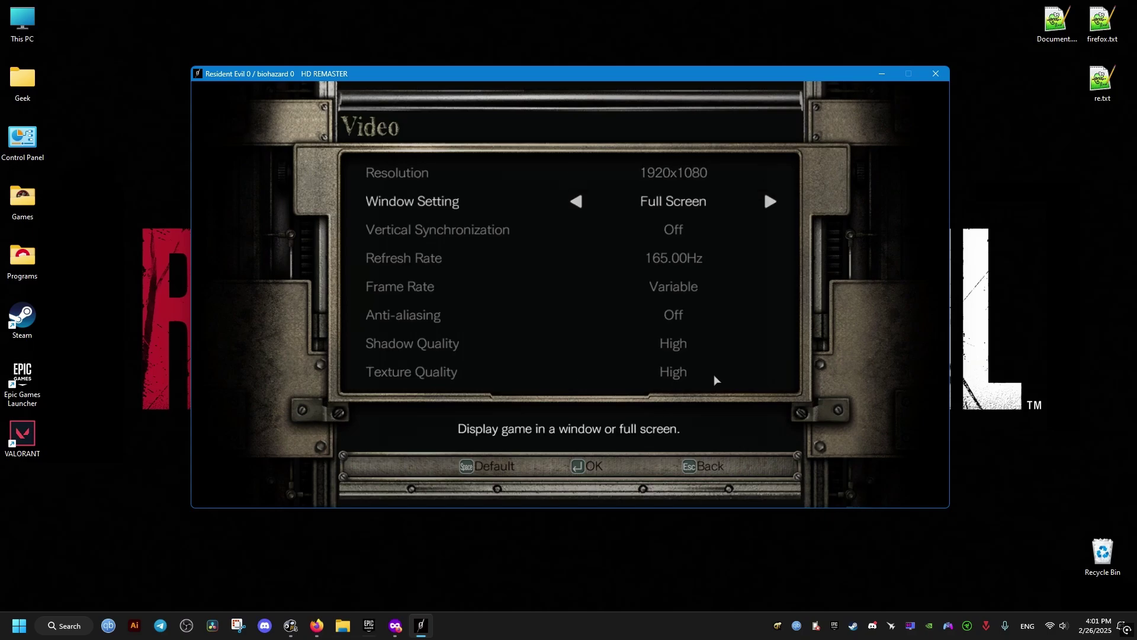
key(Down)
key(Down)
key(Escape)
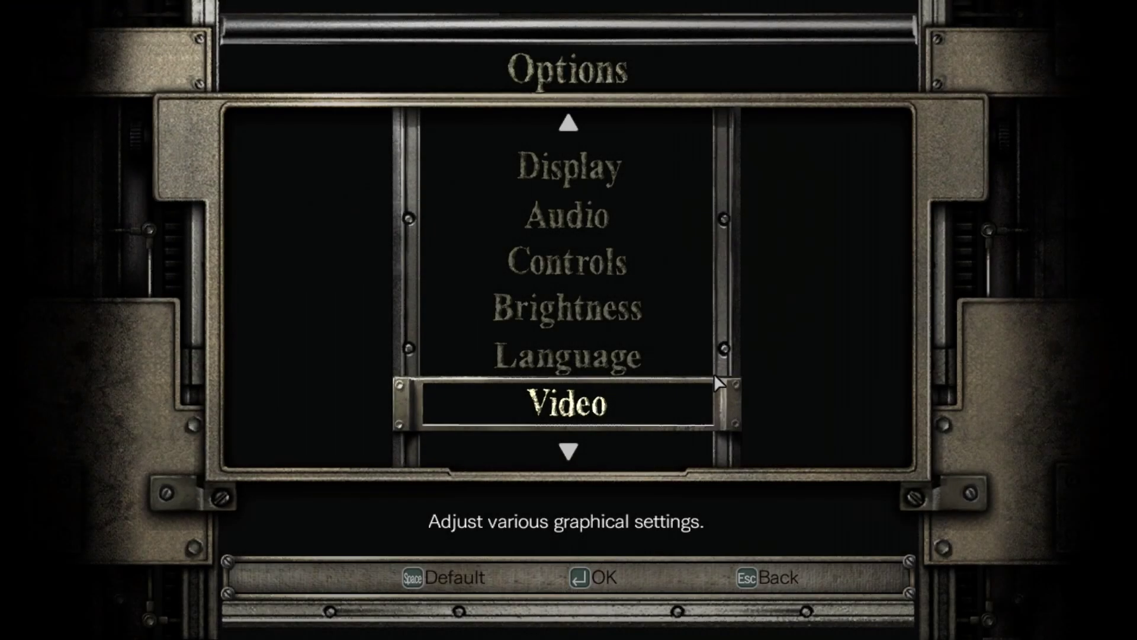
Step: Check the Display settings without changes and leave the options menu, saving settings
key(Up)
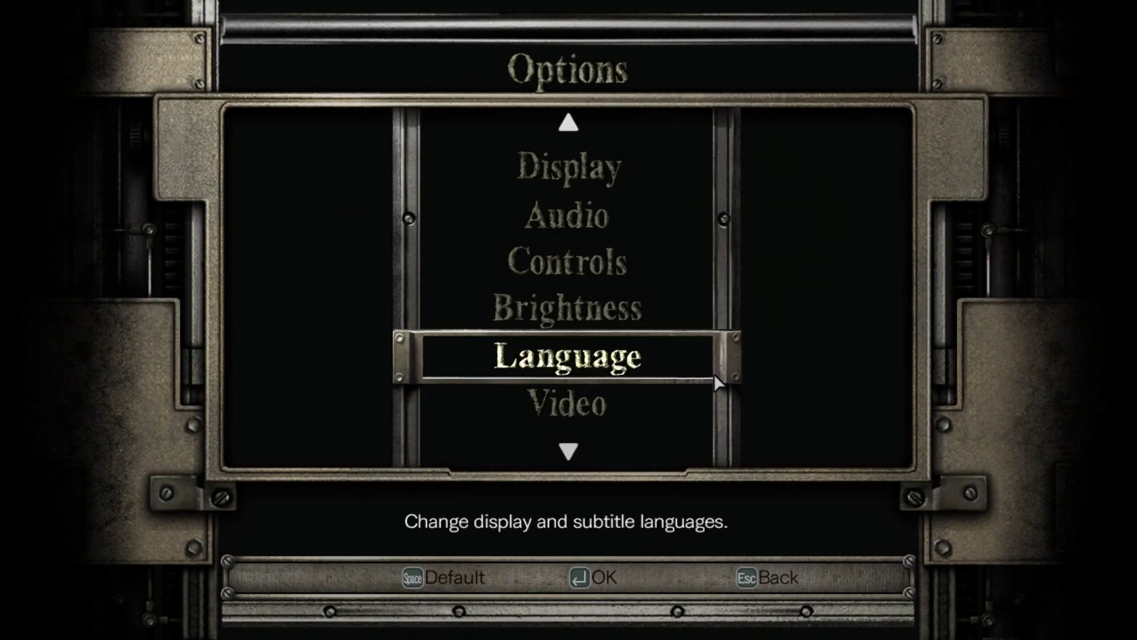
key(Up)
key(Up)
key(Up)
key(Up)
key(Return)
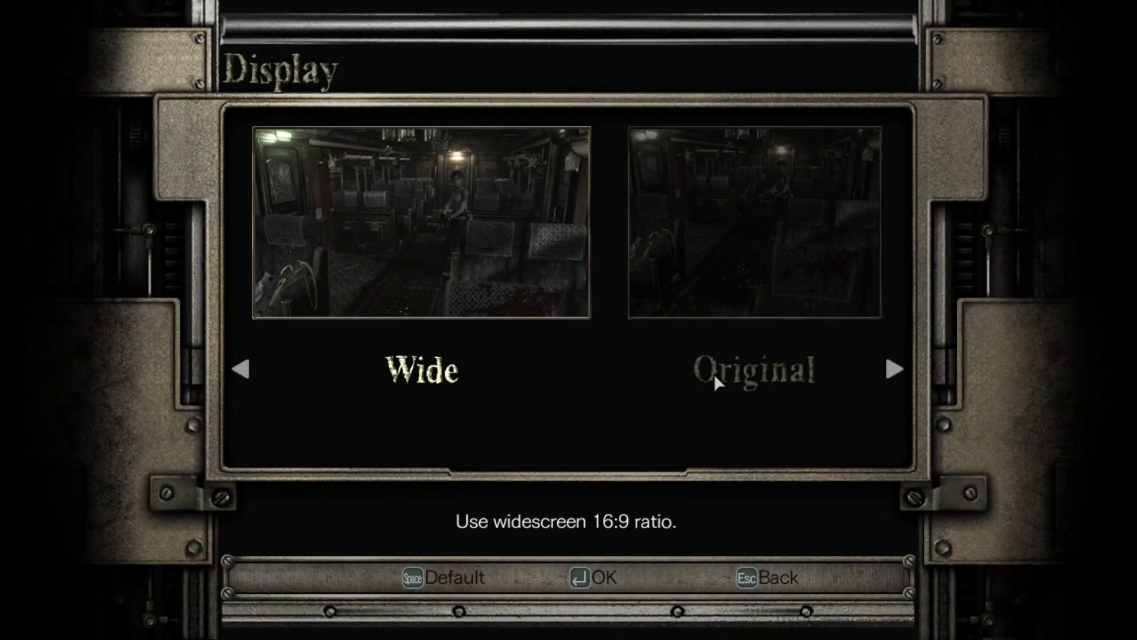
key(Escape)
key(Up)
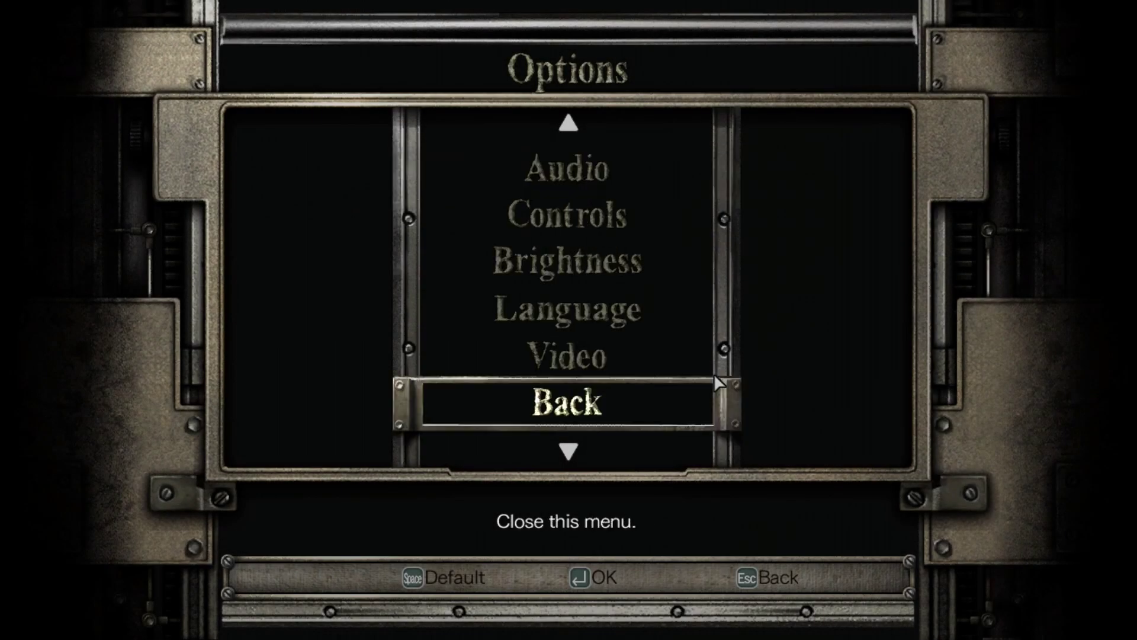